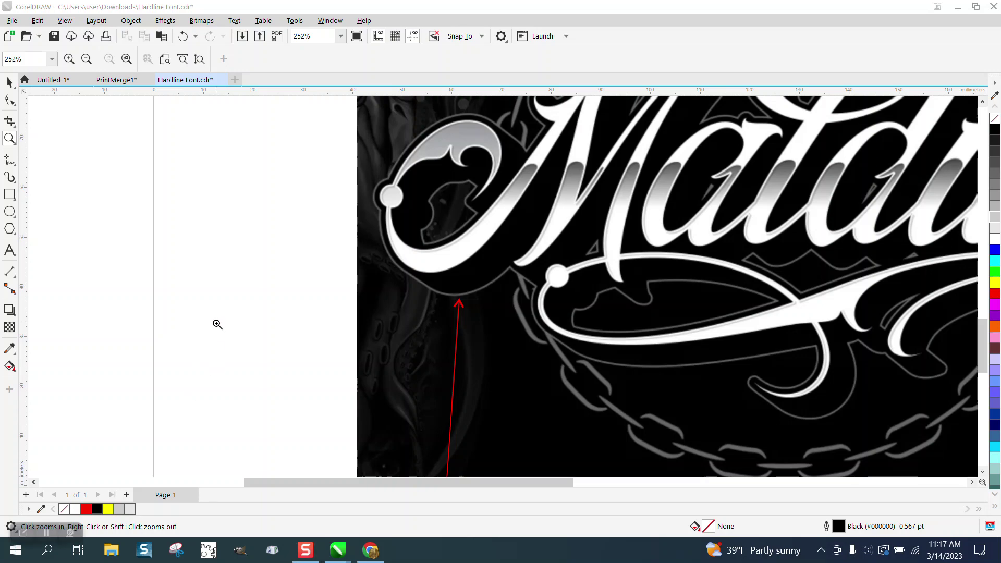
{"action": "scroll", "coordinate": [310, 307], "scroll_direction": "up", "scroll_amount": 1}
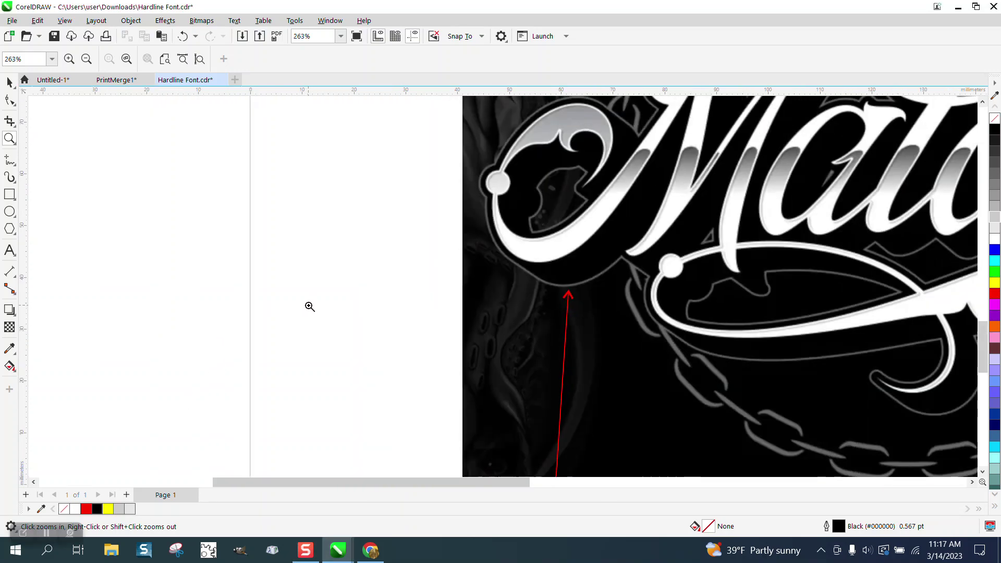
{"action": "scroll", "coordinate": [311, 308], "scroll_direction": "down", "scroll_amount": 3}
{"action": "scroll", "coordinate": [337, 289], "scroll_direction": "down", "scroll_amount": 2}
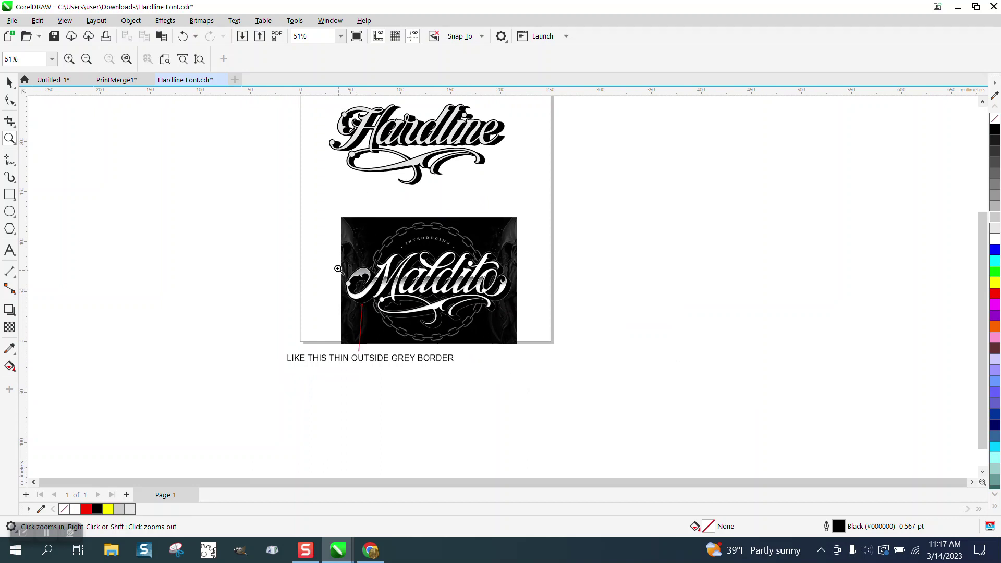
- Move the Hardline logo slightly right and lower on the page
{"action": "left_click_drag", "start_coordinate": [264, 195], "coordinate": [563, 384]}
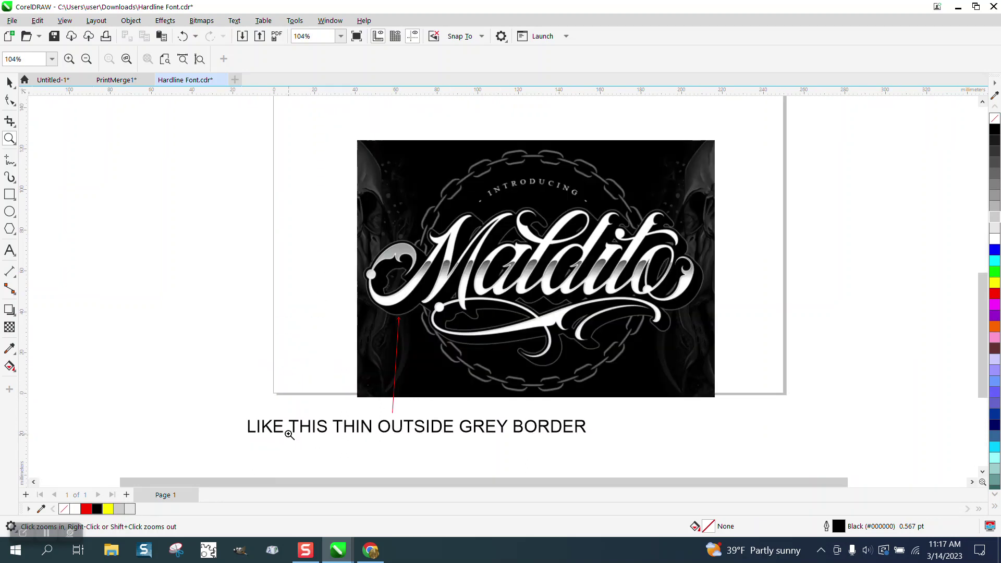
{"action": "scroll", "coordinate": [396, 321], "scroll_direction": "up", "scroll_amount": 5}
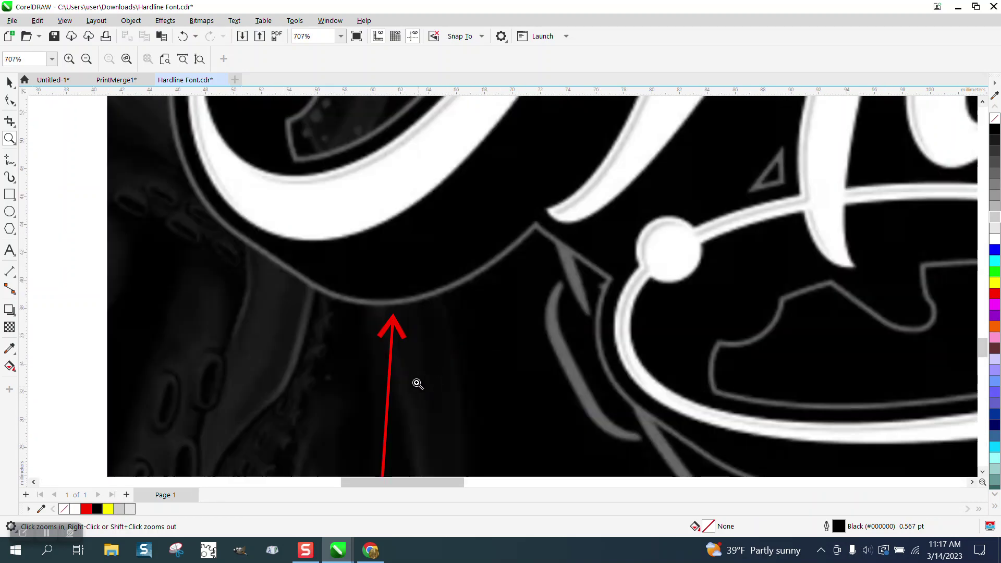
{"action": "scroll", "coordinate": [380, 353], "scroll_direction": "down", "scroll_amount": 3}
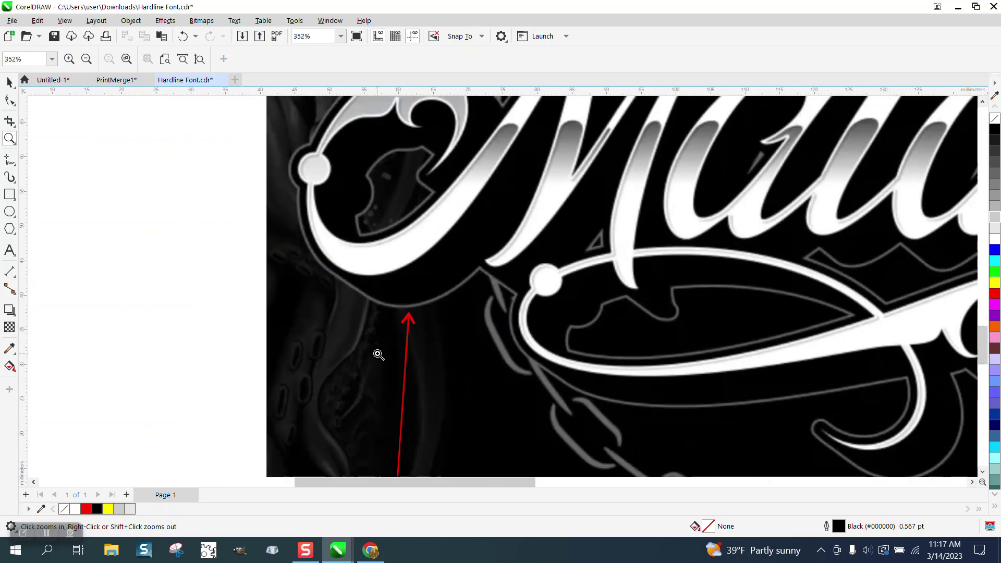
{"action": "scroll", "coordinate": [376, 358], "scroll_direction": "down", "scroll_amount": 2}
{"action": "scroll", "coordinate": [376, 357], "scroll_direction": "down", "scroll_amount": 2}
{"action": "scroll", "coordinate": [375, 356], "scroll_direction": "down", "scroll_amount": 2}
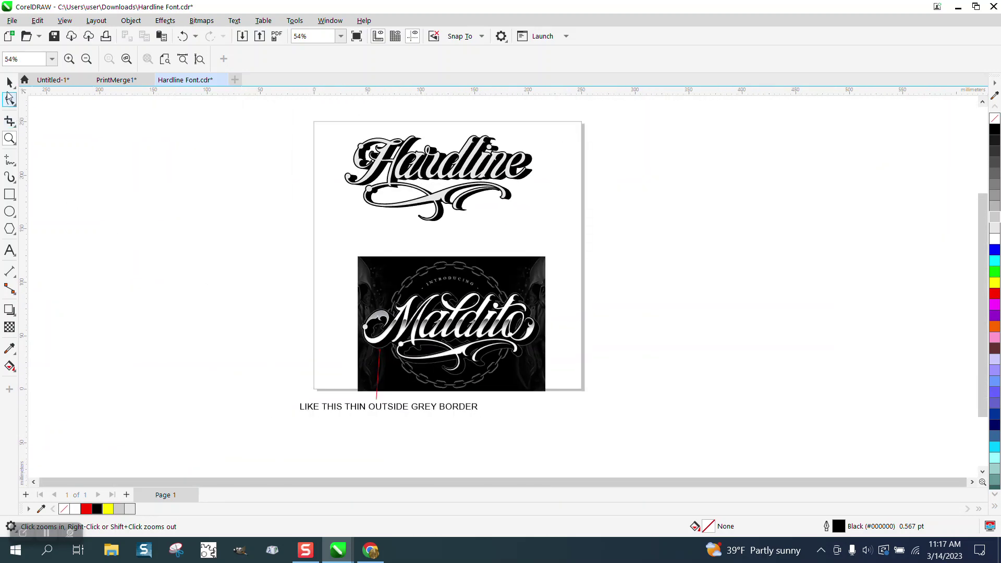
{"action": "left_click", "coordinate": [10, 82]}
{"action": "left_click_drag", "start_coordinate": [462, 184], "coordinate": [482, 187]}
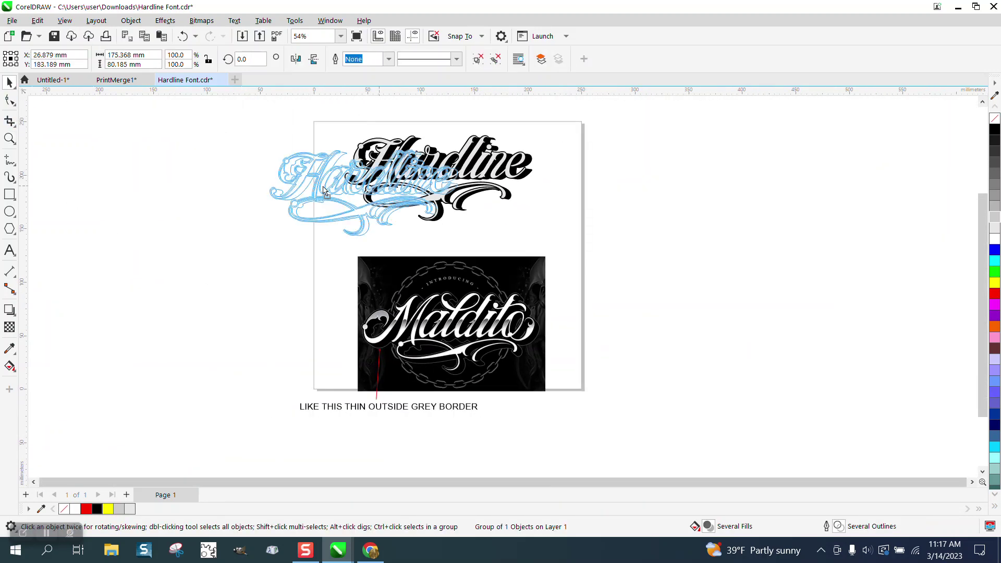
{"action": "left_click_drag", "start_coordinate": [482, 187], "coordinate": [475, 192]}
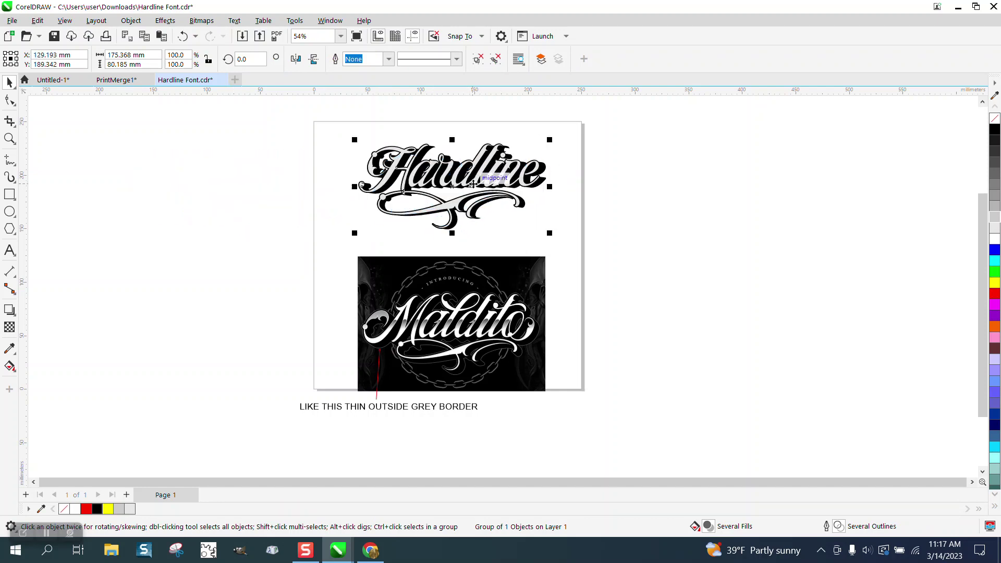
- Ungroup All on the Hardline logo, then marquee-select its pieces
{"action": "left_click", "coordinate": [131, 20]}
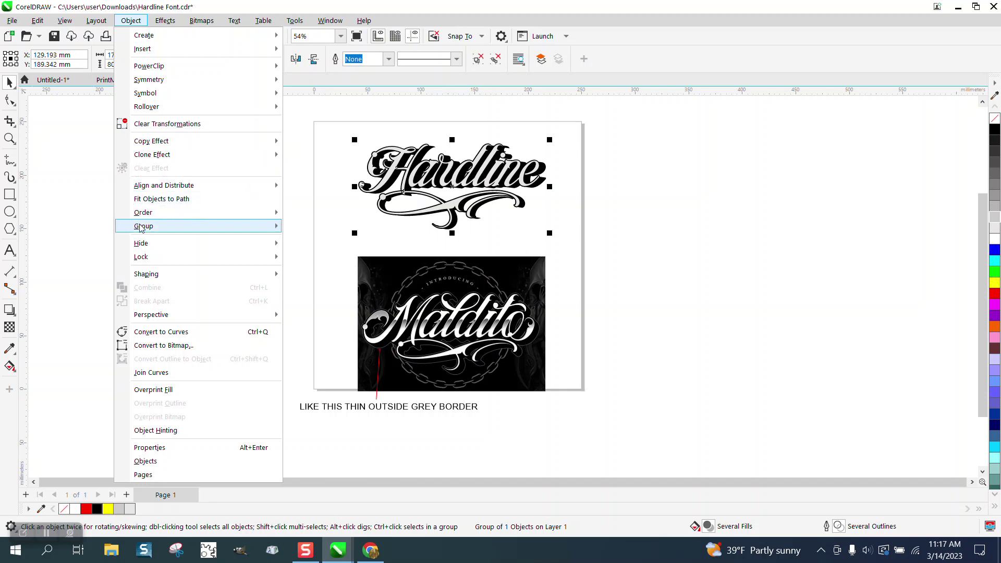
{"action": "mouse_move", "coordinate": [143, 226]}
{"action": "left_click", "coordinate": [316, 255]}
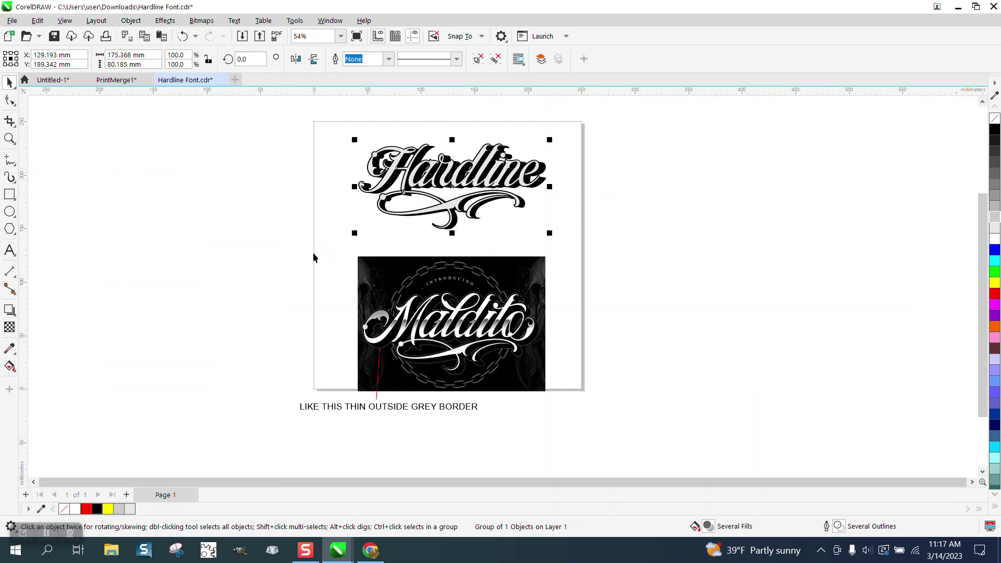
{"action": "left_click", "coordinate": [257, 232]}
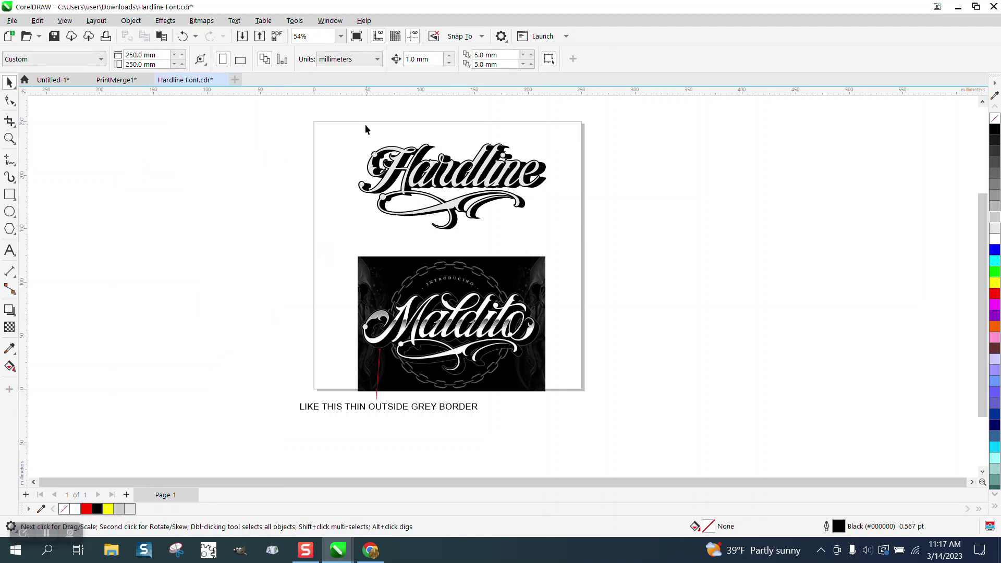
{"action": "left_click_drag", "start_coordinate": [332, 110], "coordinate": [582, 239]}
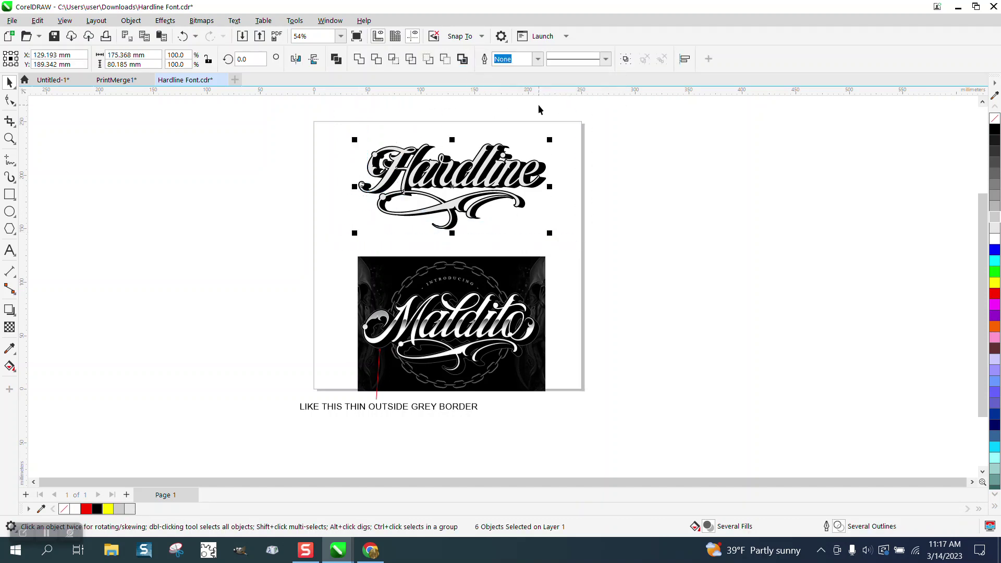
{"action": "left_click", "coordinate": [498, 155]}
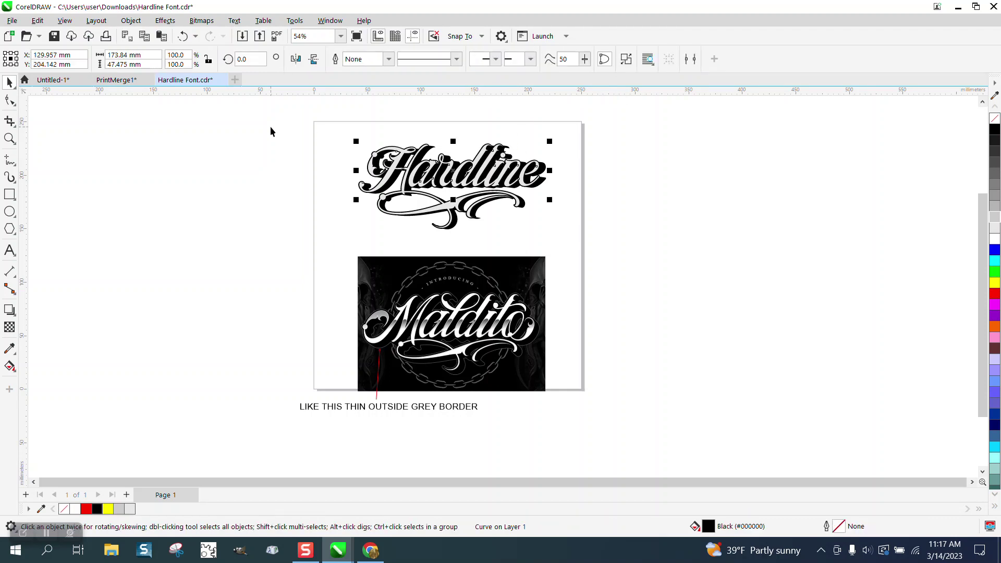
- Set the nudge distance to 180 mm
{"action": "left_click", "coordinate": [270, 131]}
{"action": "left_click", "coordinate": [419, 58]}
{"action": "type", "text": "180.0"}
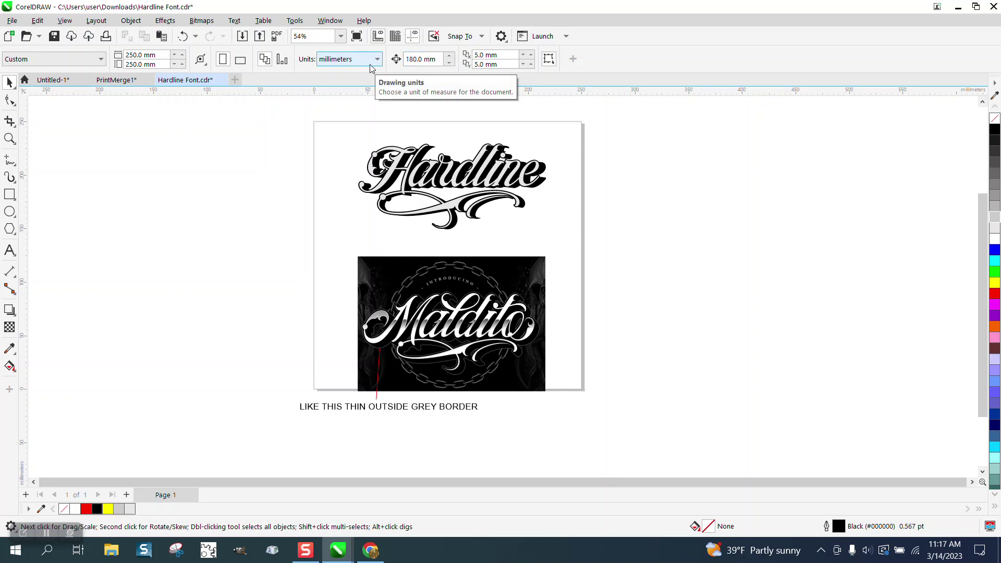
{"action": "key", "text": "Return"}
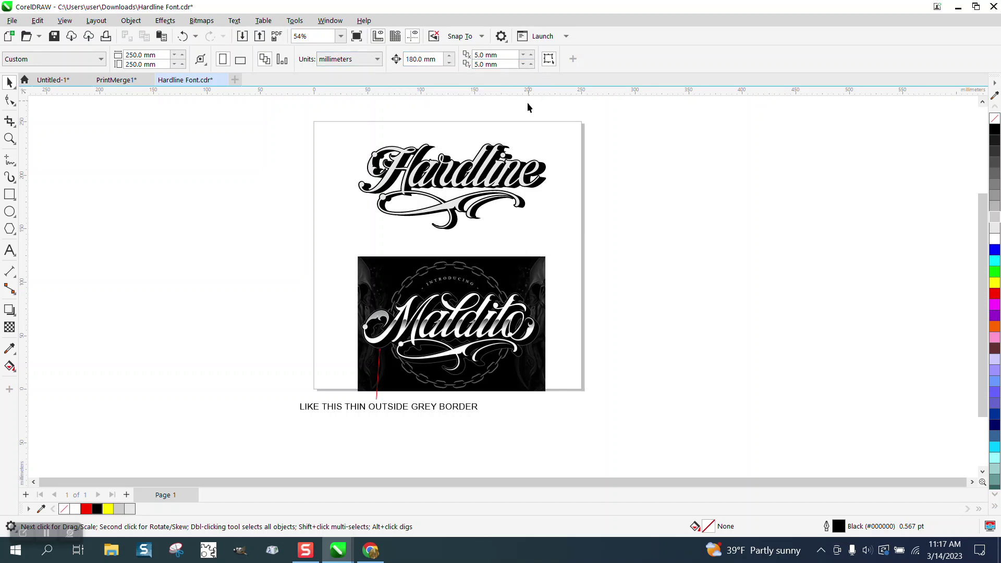
- Nudge the lettering's outer outline curve right twice, 180 mm each, off the page
{"action": "left_click_drag", "start_coordinate": [603, 255], "coordinate": [603, 254]}
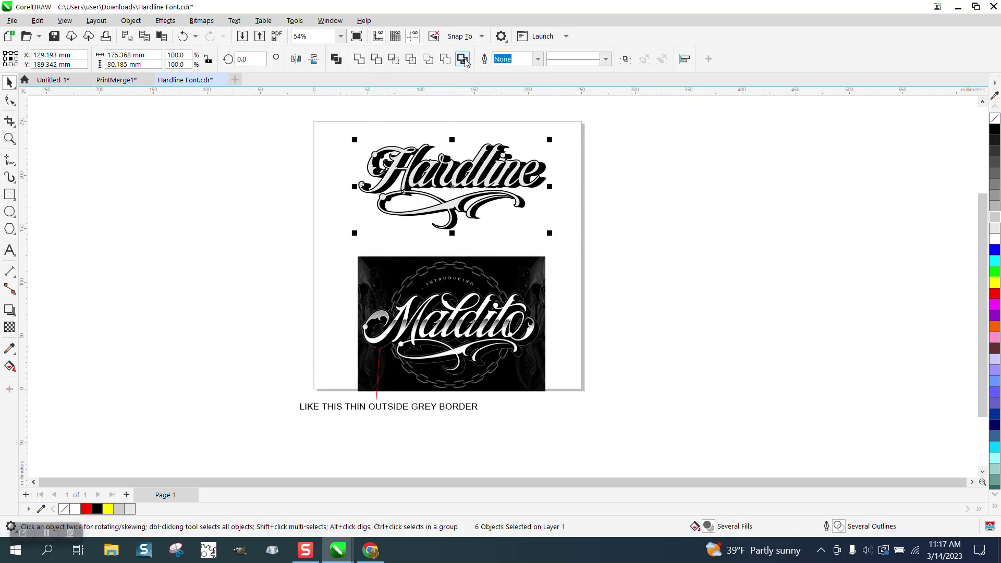
{"action": "left_click", "coordinate": [463, 59]}
{"action": "key", "text": "Right"}
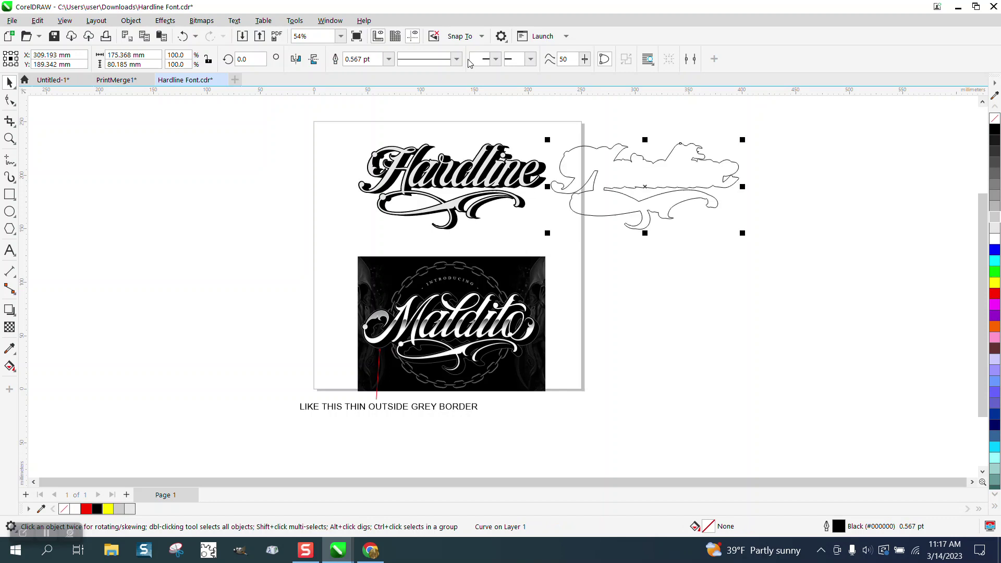
{"action": "key", "text": "Right"}
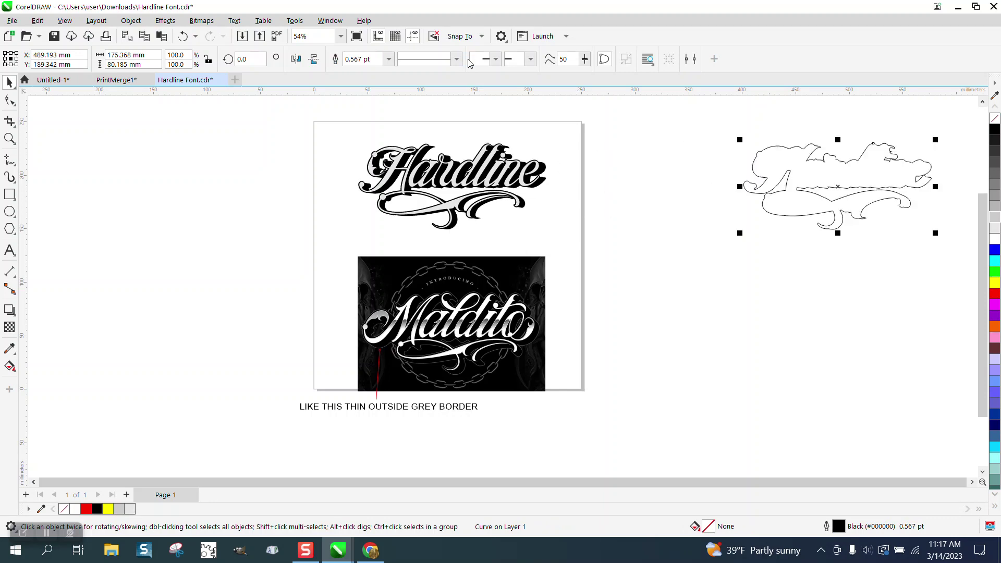
- Give the detached outline shape a 1-step outside contour with 1.0 mm offset
{"action": "left_click", "coordinate": [165, 20]}
{"action": "left_click", "coordinate": [197, 300]}
{"action": "left_click", "coordinate": [829, 110]}
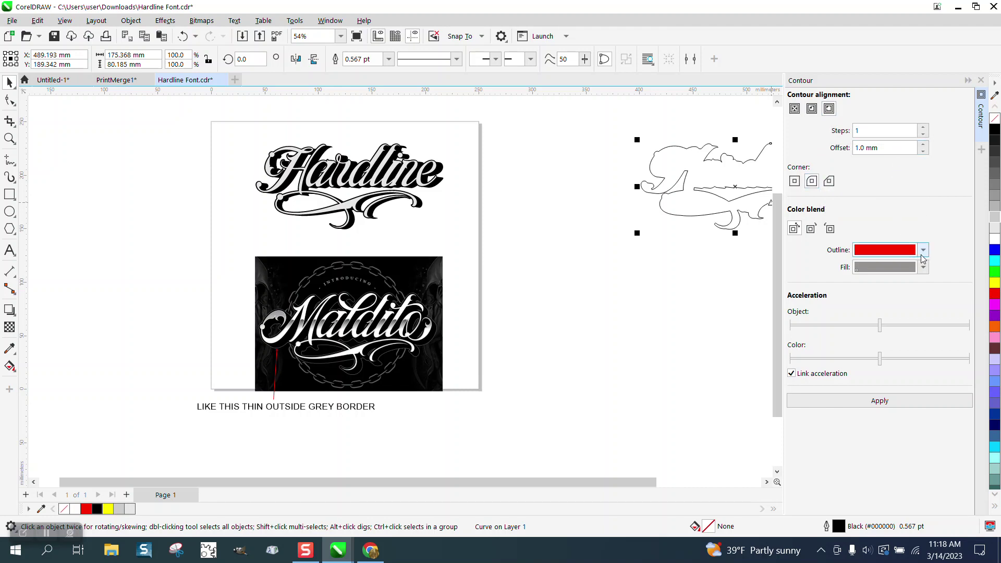
{"action": "left_click", "coordinate": [879, 400]}
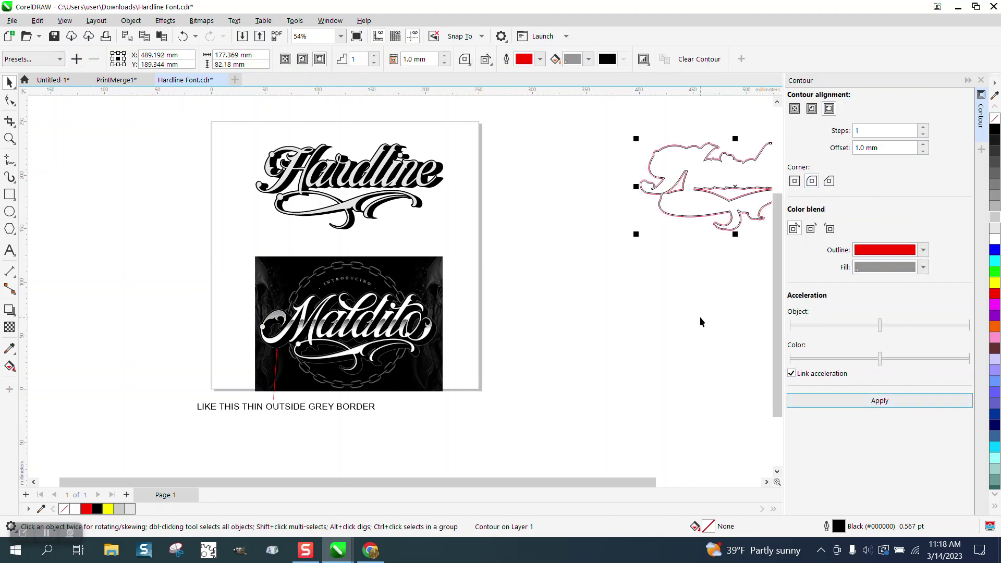
{"action": "left_click", "coordinate": [10, 83]}
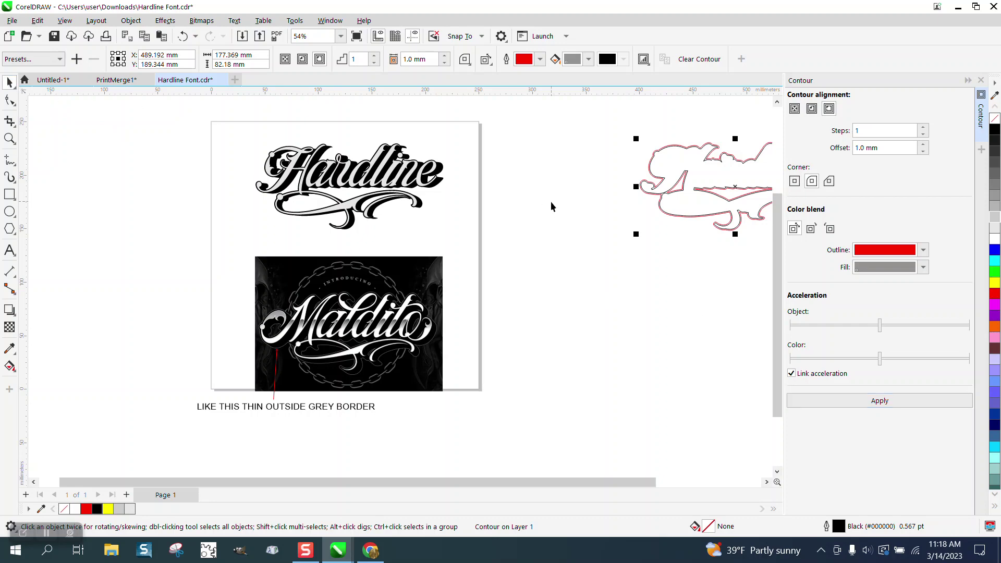
{"action": "scroll", "coordinate": [552, 207], "scroll_direction": "down", "scroll_amount": 2}
{"action": "left_click_drag", "start_coordinate": [569, 150], "coordinate": [747, 255]}
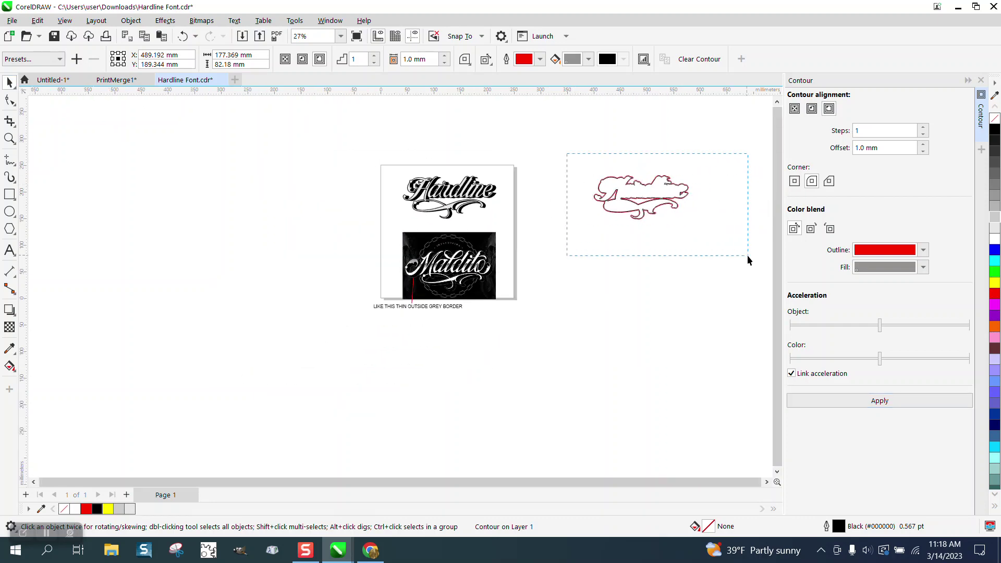
{"action": "left_click", "coordinate": [130, 20]}
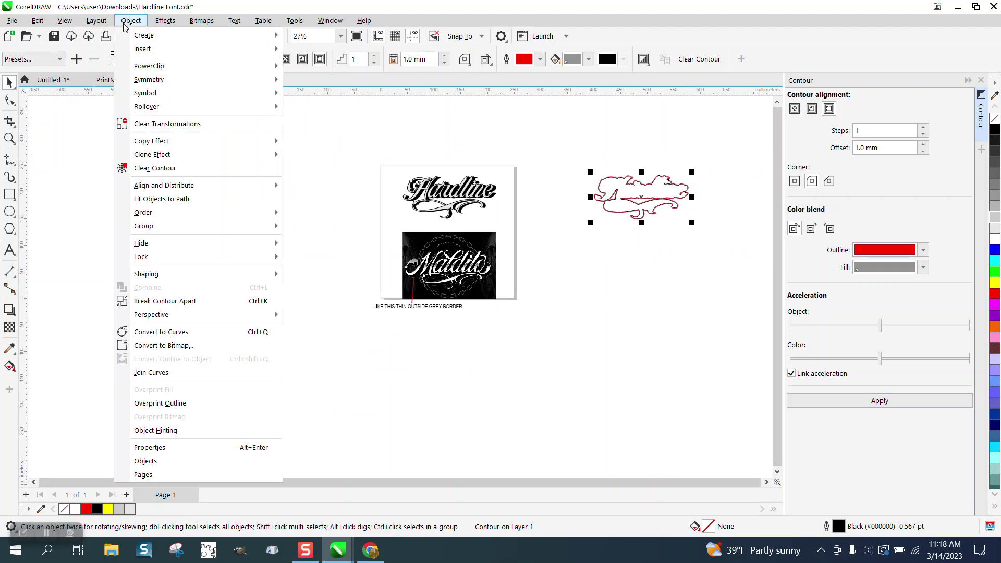
- Break the contour apart, nudge the black curve down, and move the red contour onto the lettering
{"action": "left_click", "coordinate": [197, 305]}
{"action": "left_click", "coordinate": [463, 170]}
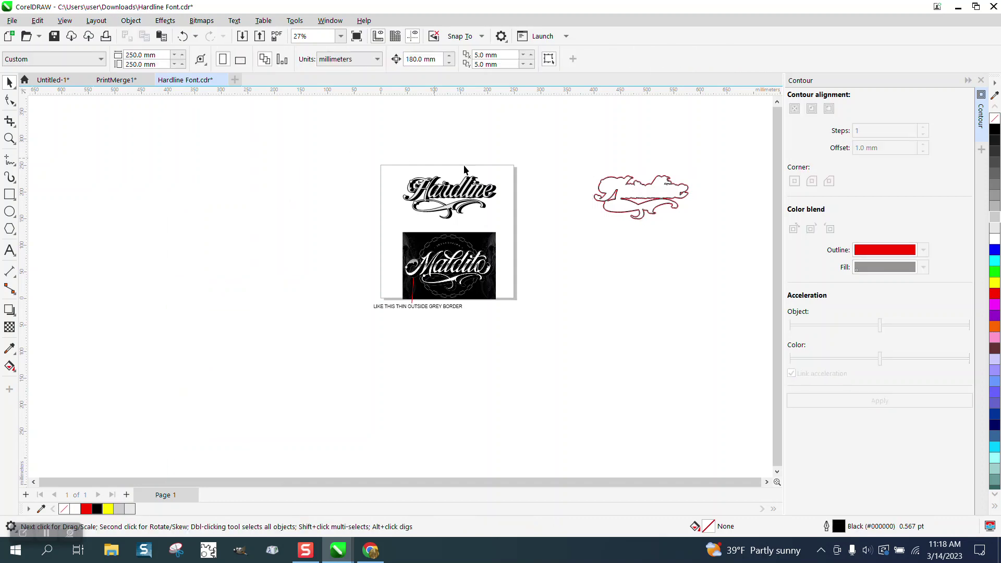
{"action": "left_click", "coordinate": [643, 196]}
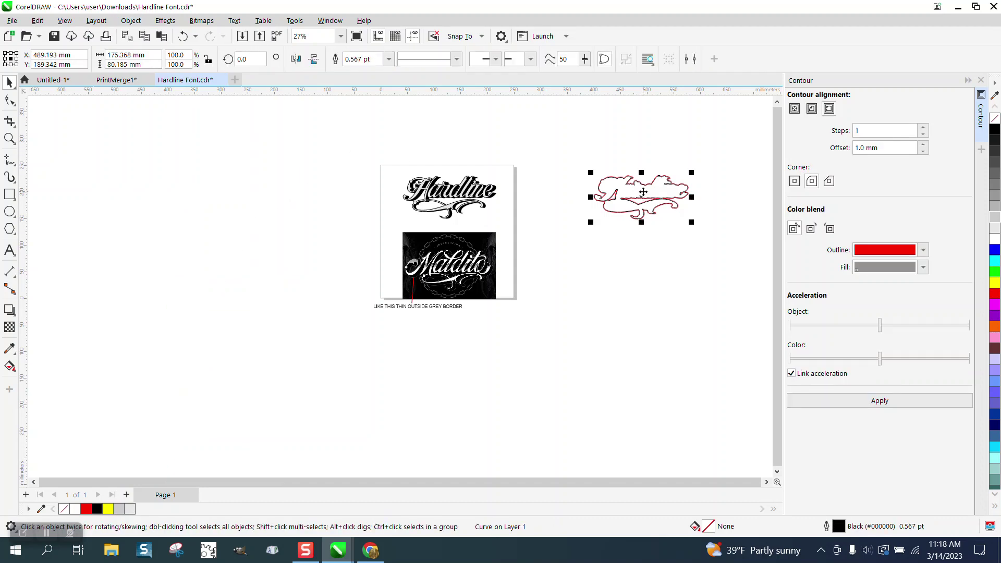
{"action": "key", "text": "Down"}
{"action": "left_click", "coordinate": [631, 196]}
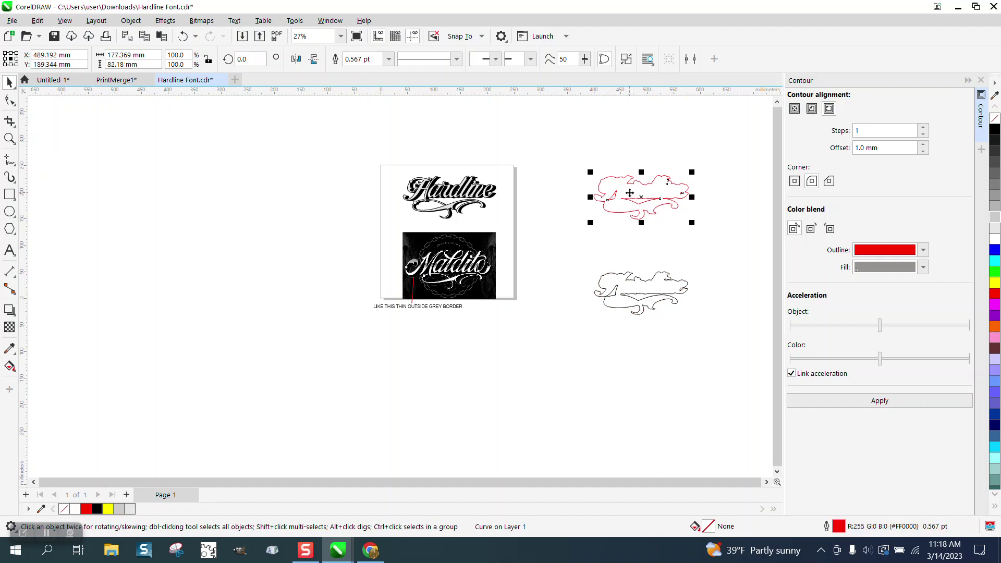
{"action": "key", "text": "Left"}
{"action": "key", "text": "Left"}
- Zoom in on the Hardline logo and set the contour outline to 20% Black
{"action": "left_click", "coordinate": [9, 139]}
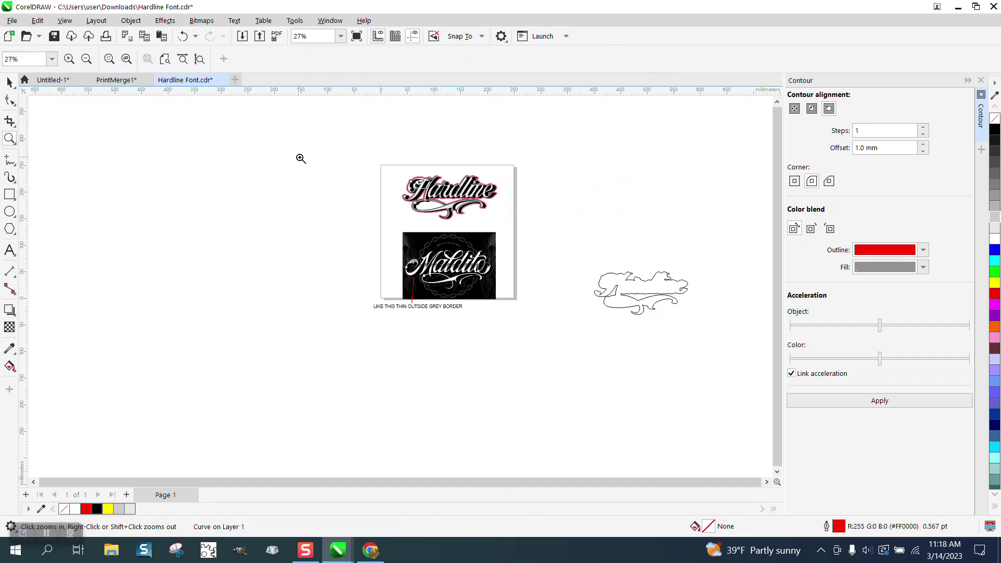
{"action": "left_click_drag", "start_coordinate": [368, 151], "coordinate": [587, 266]}
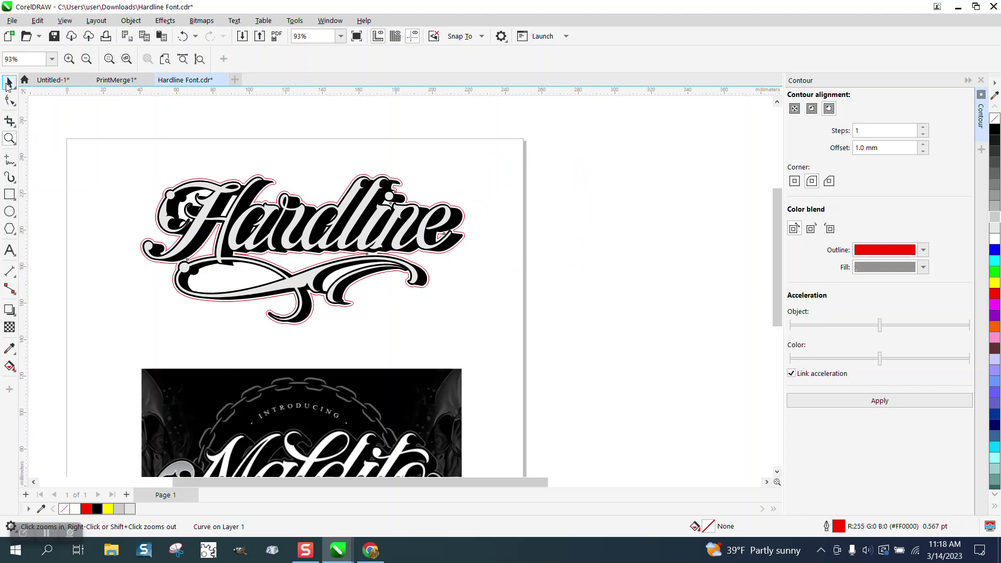
{"action": "left_click", "coordinate": [10, 83]}
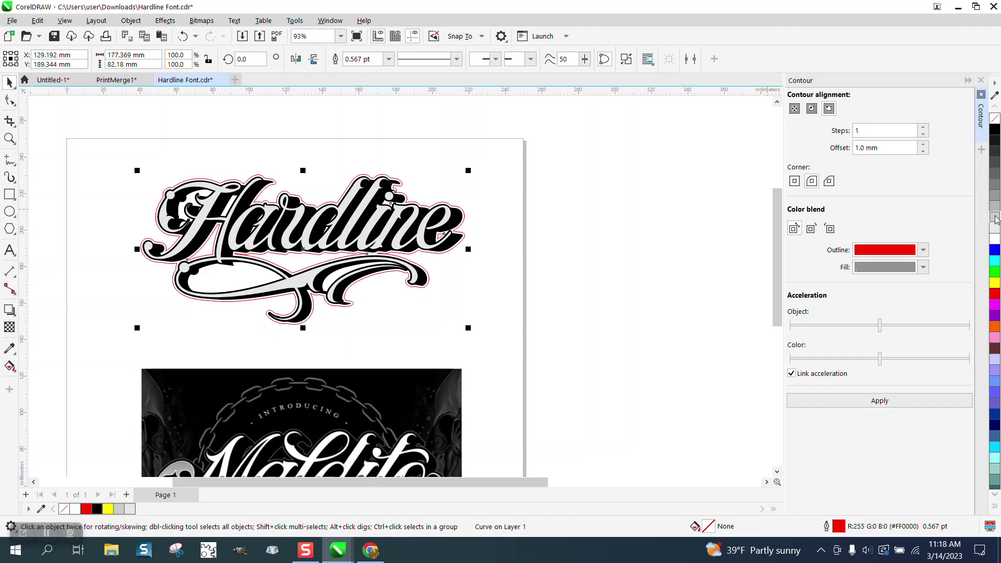
{"action": "right_click", "coordinate": [996, 218]}
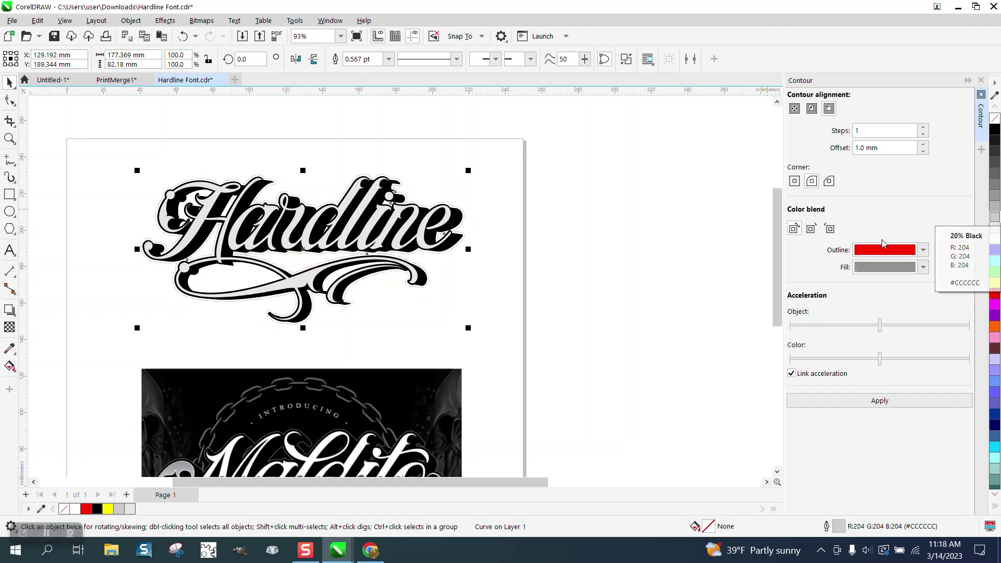
{"action": "left_click", "coordinate": [11, 194]}
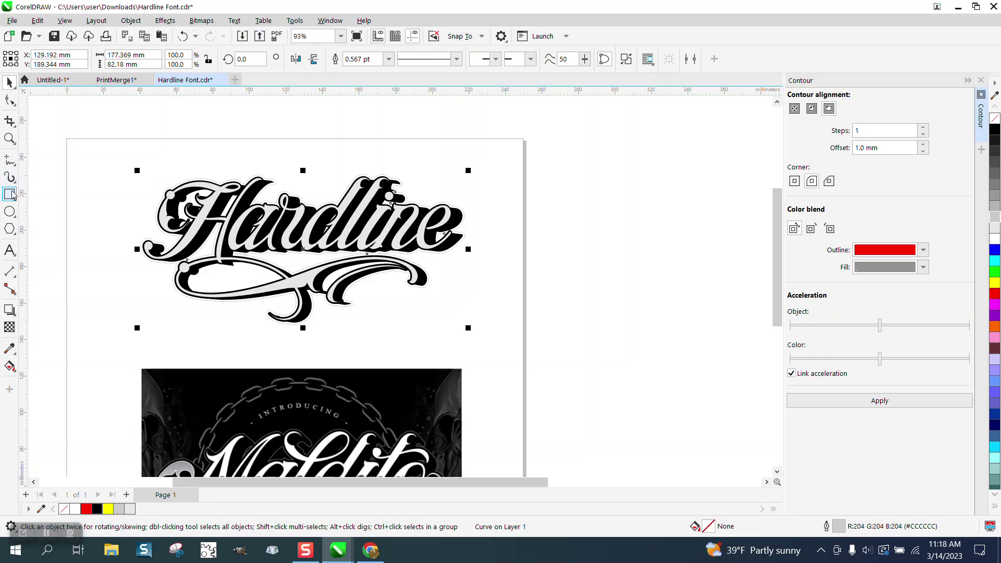
- Draw a yellow rectangle around the Hardline artwork and send it to the back of the page
{"action": "left_click_drag", "start_coordinate": [96, 165], "coordinate": [534, 363]}
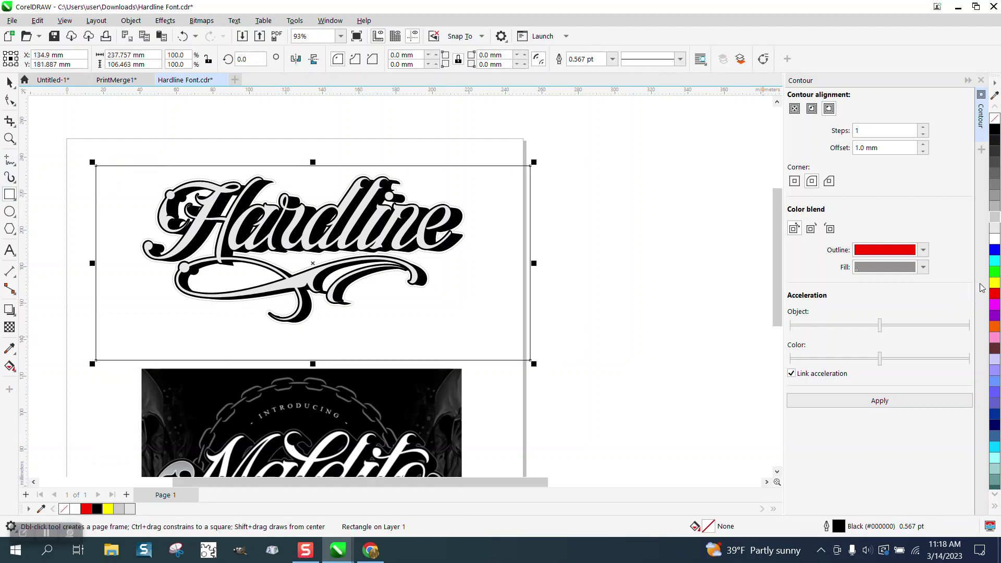
{"action": "left_click", "coordinate": [994, 282]}
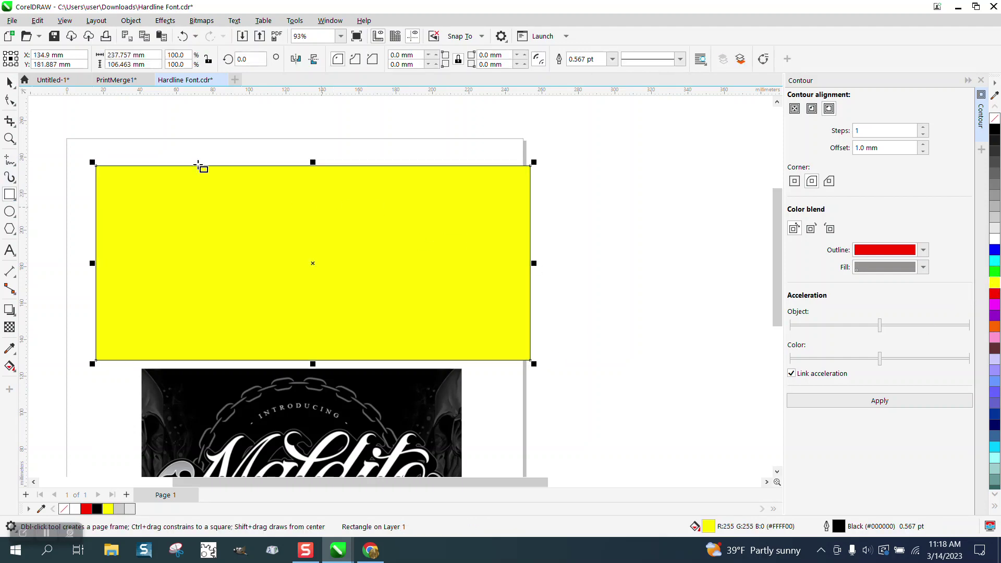
{"action": "left_click", "coordinate": [131, 20]}
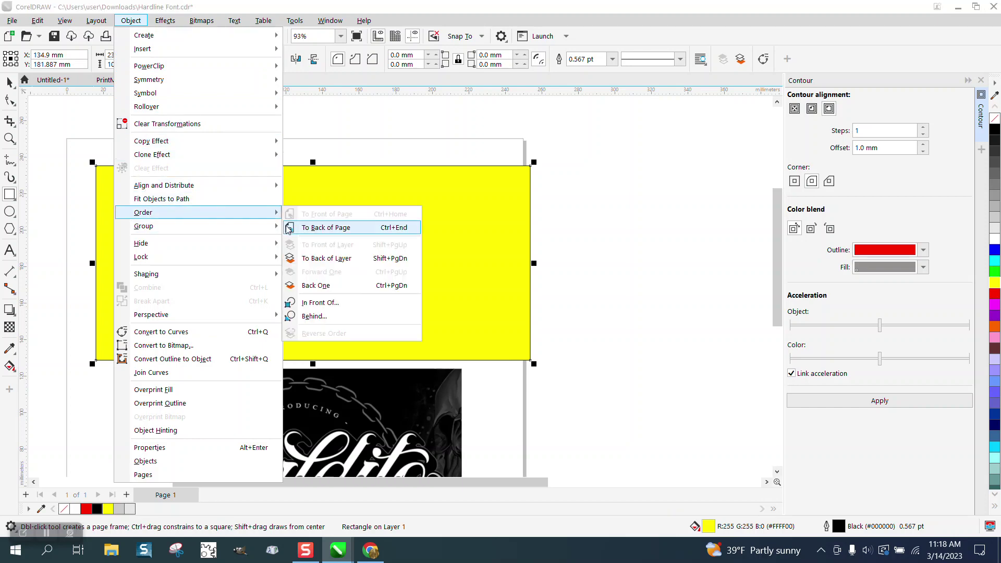
{"action": "left_click", "coordinate": [305, 226]}
{"action": "left_click", "coordinate": [9, 139]}
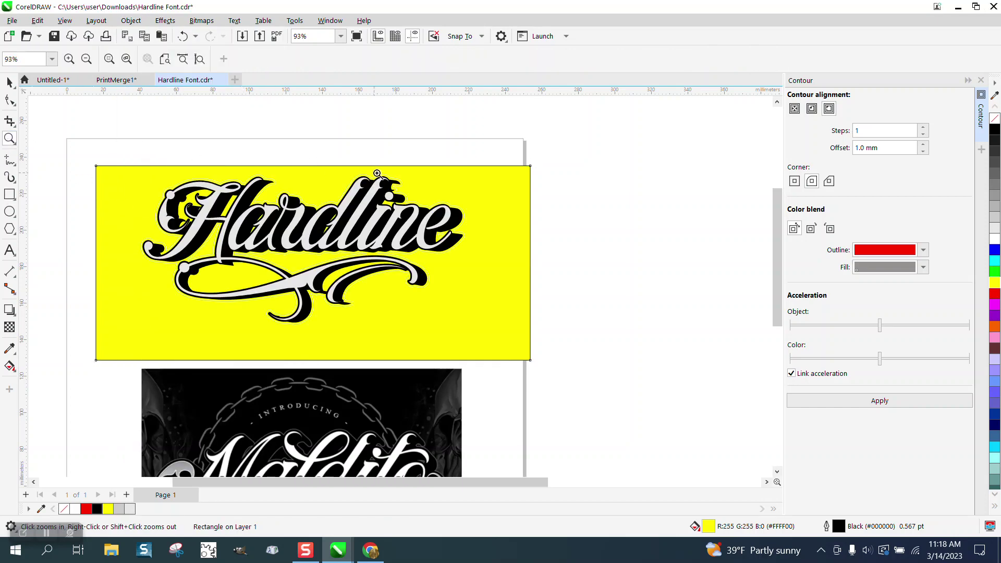
{"action": "left_click_drag", "start_coordinate": [397, 173], "coordinate": [535, 237]}
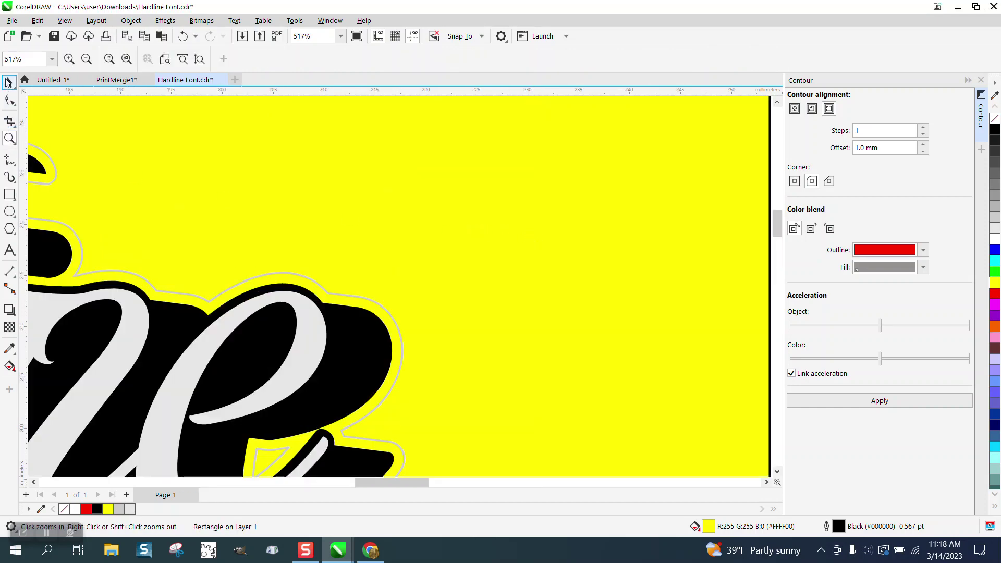
{"action": "left_click", "coordinate": [10, 82]}
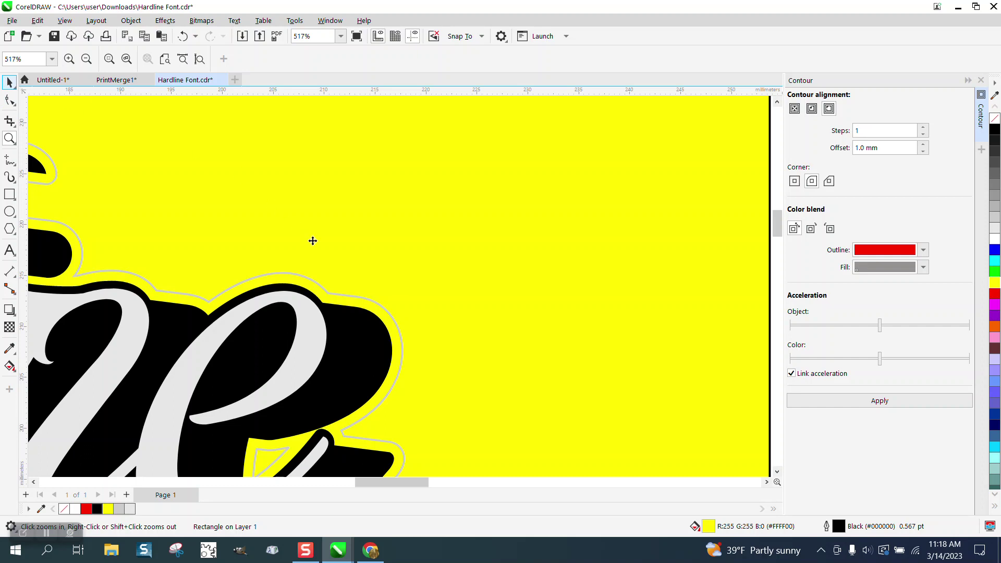
- Set the grey contour outline width to 1.5 pt
{"action": "left_click", "coordinate": [377, 304]}
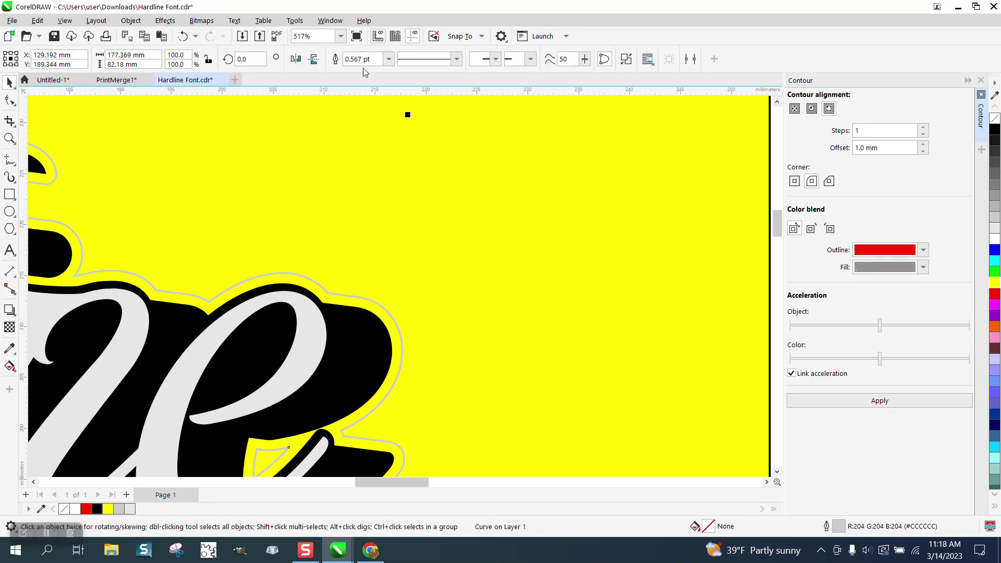
{"action": "left_click", "coordinate": [389, 62]}
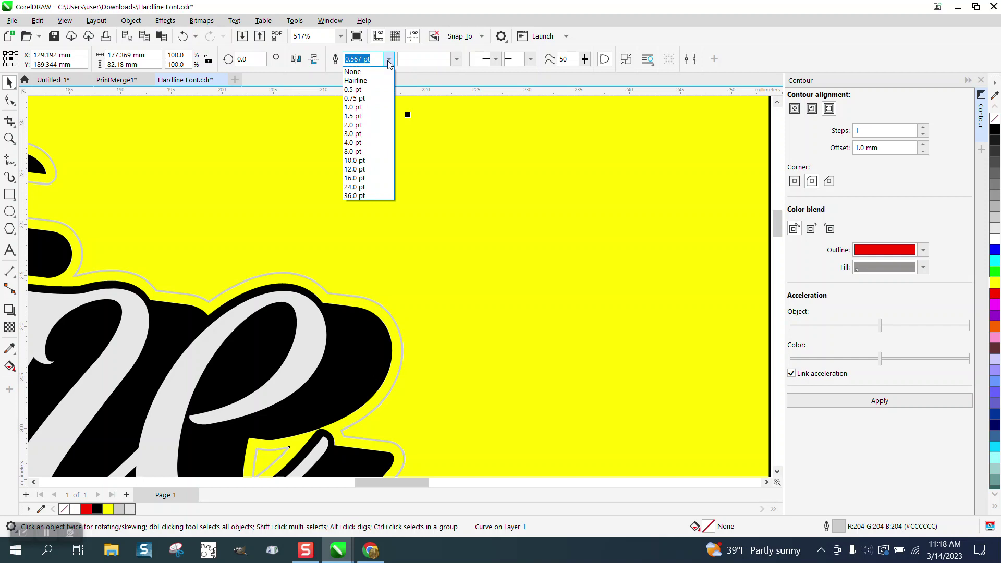
{"action": "left_click", "coordinate": [357, 117]}
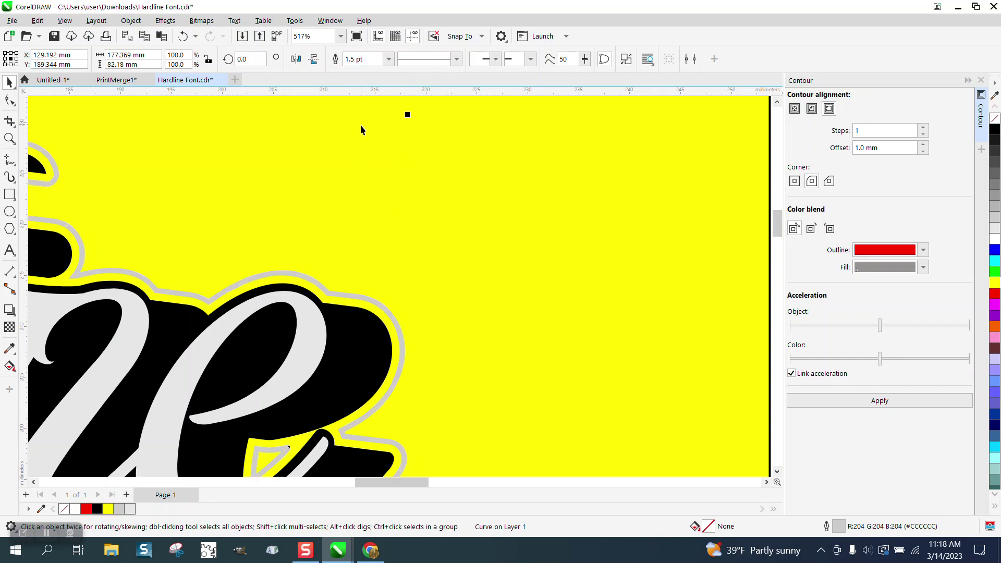
{"action": "scroll", "coordinate": [463, 175], "scroll_direction": "down", "scroll_amount": 1}
{"action": "scroll", "coordinate": [464, 175], "scroll_direction": "down", "scroll_amount": 1}
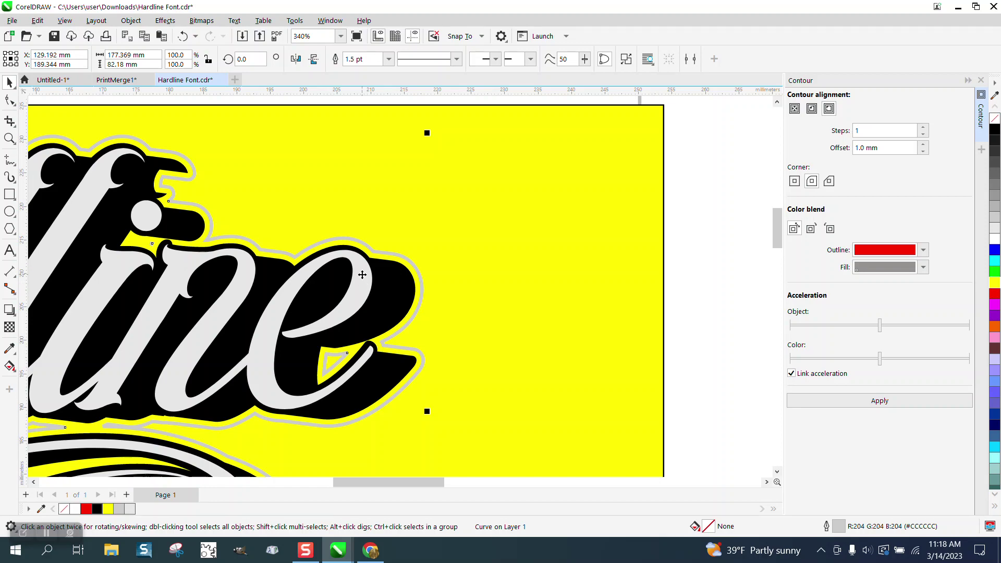
{"action": "scroll", "coordinate": [448, 254], "scroll_direction": "down", "scroll_amount": 1}
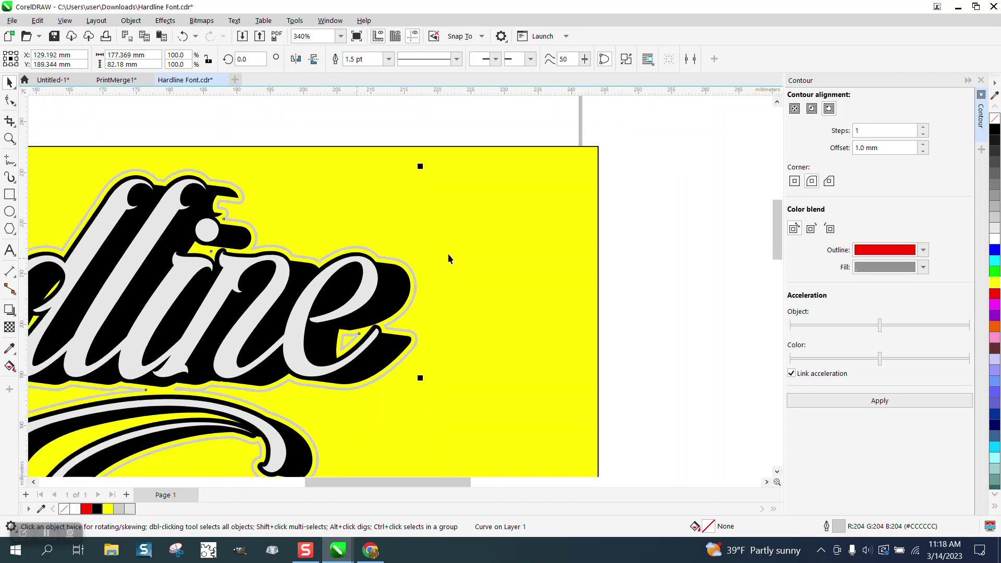
{"action": "scroll", "coordinate": [451, 250], "scroll_direction": "down", "scroll_amount": 1}
- Undo the accidental move of the lettering and zoom in on the letters
{"action": "mouse_move", "coordinate": [141, 314]}
{"action": "left_mouse_down"}
{"action": "mouse_move", "coordinate": [160, 362]}
{"action": "mouse_move", "coordinate": [360, 367]}
{"action": "left_mouse_up"}
{"action": "left_click", "coordinate": [185, 36]}
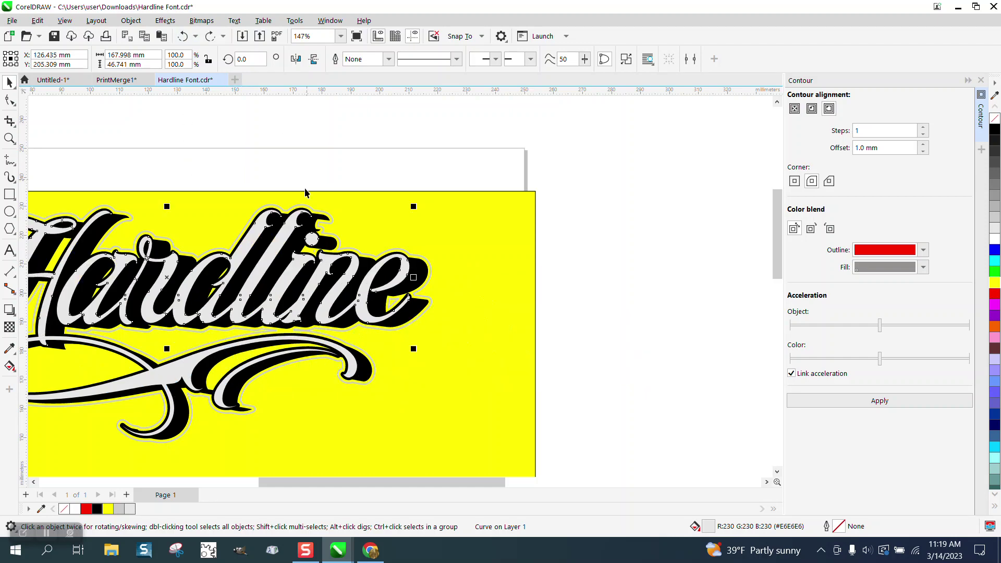
{"action": "scroll", "coordinate": [304, 187], "scroll_direction": "down", "scroll_amount": 1}
{"action": "left_click", "coordinate": [10, 138]}
{"action": "left_click_drag", "start_coordinate": [93, 247], "coordinate": [345, 355]}
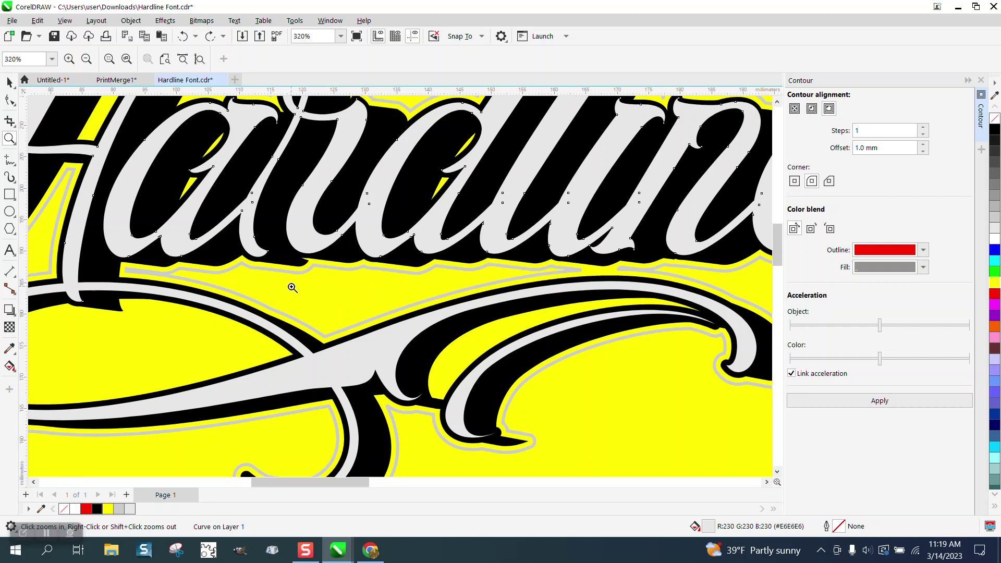
{"action": "scroll", "coordinate": [444, 438], "scroll_direction": "down", "scroll_amount": 3}
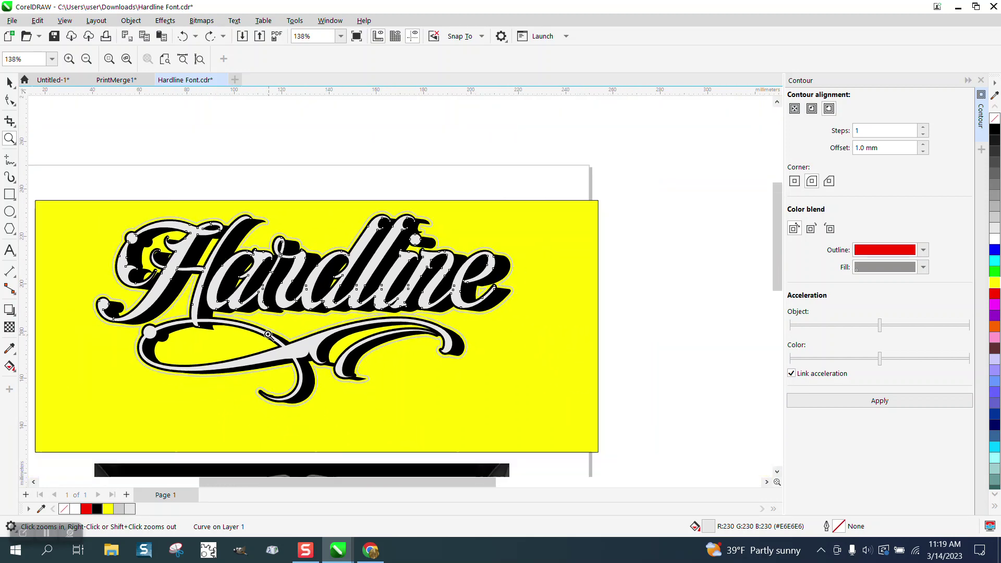
{"action": "left_click_drag", "start_coordinate": [349, 202], "coordinate": [552, 281]}
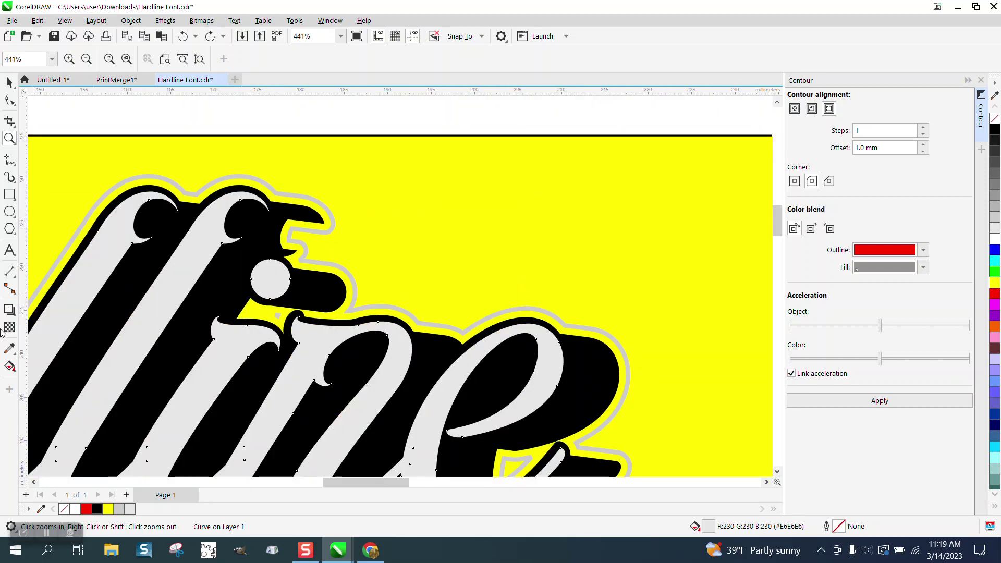
- Use the Color Eyedropper to apply the letters' light grey (#E6E6E6) to the contour outline
{"action": "left_click", "coordinate": [11, 349]}
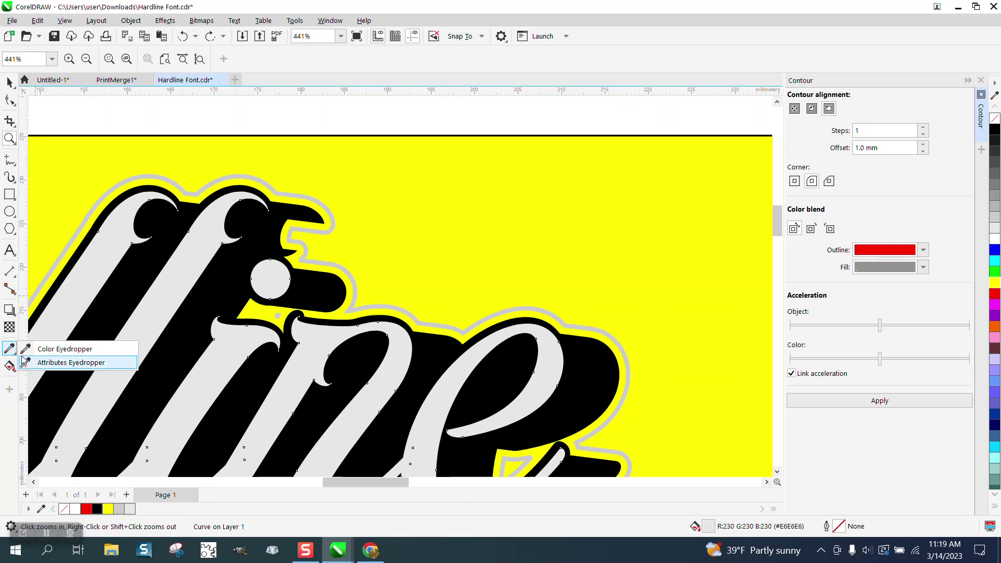
{"action": "left_click", "coordinate": [58, 350]}
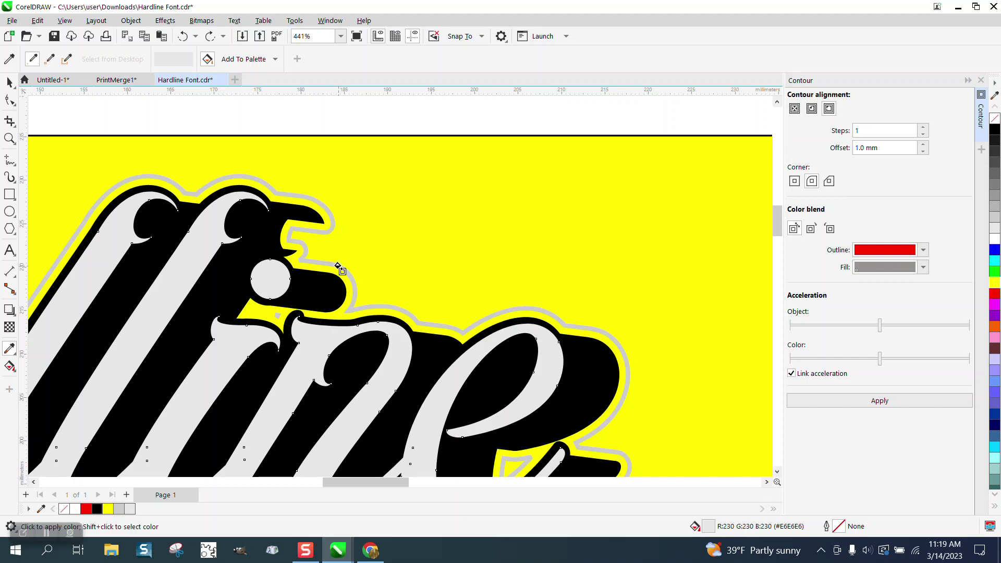
{"action": "left_click", "coordinate": [338, 267]}
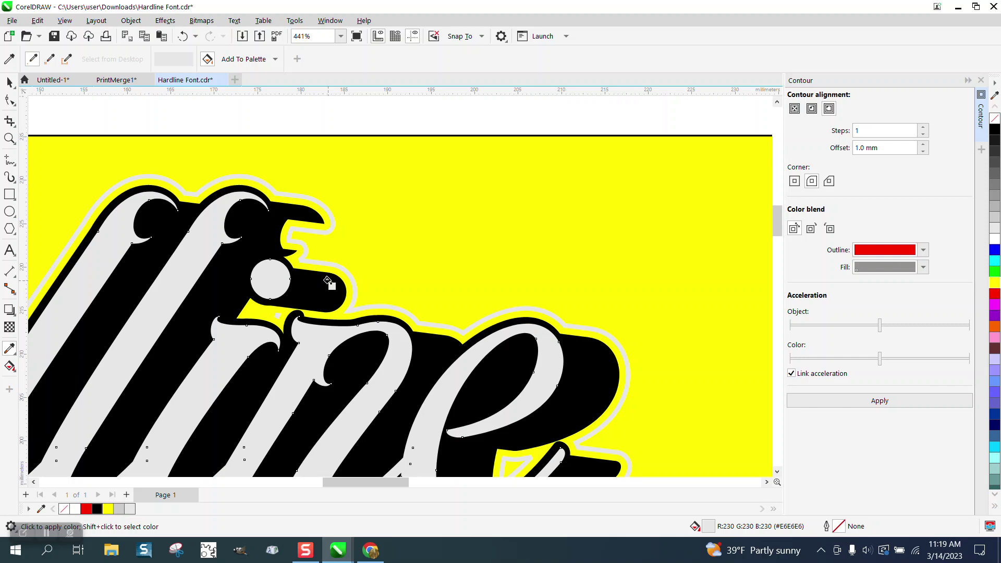
{"action": "left_click", "coordinate": [10, 138]}
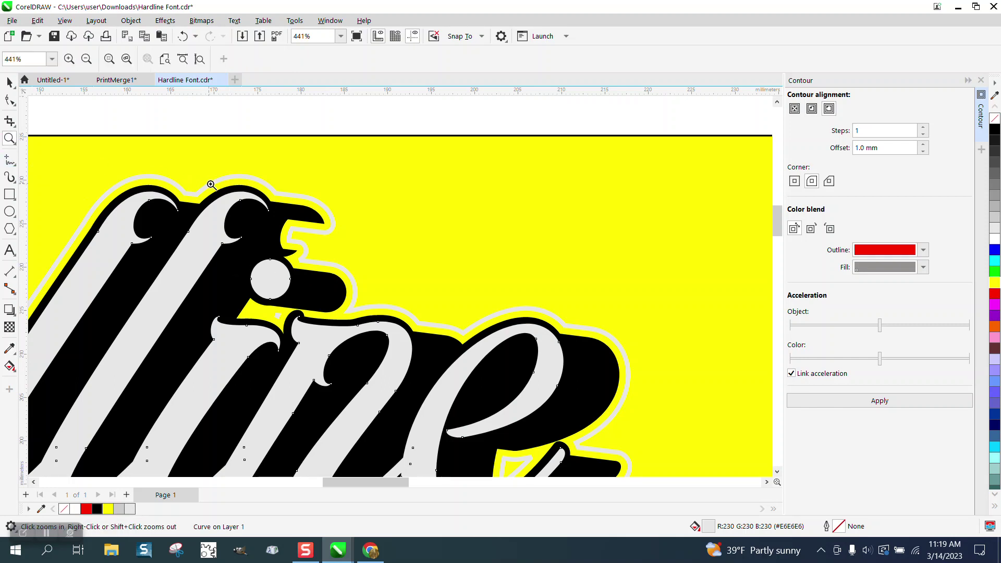
{"action": "left_click_drag", "start_coordinate": [210, 185], "coordinate": [426, 353]}
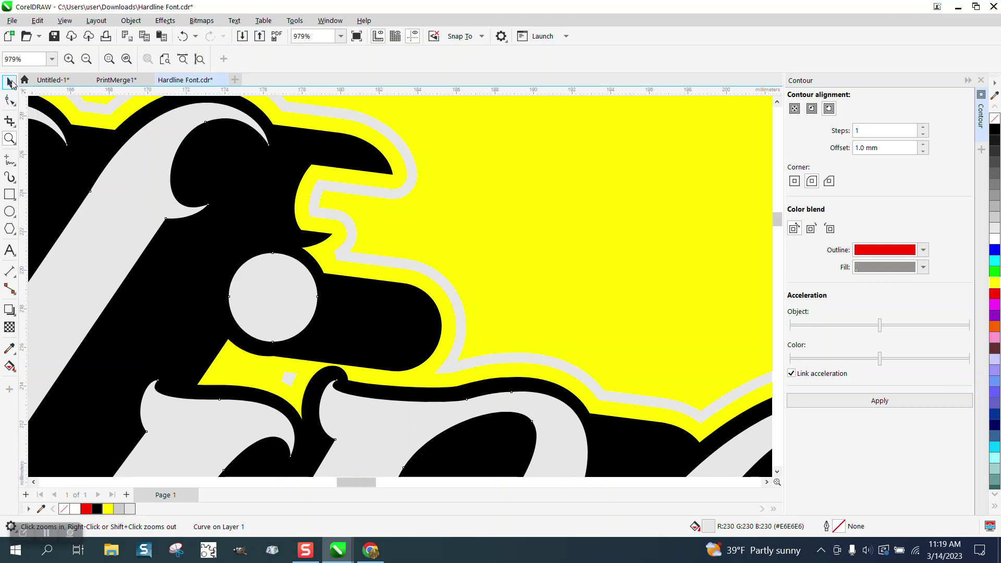
{"action": "left_click", "coordinate": [10, 81]}
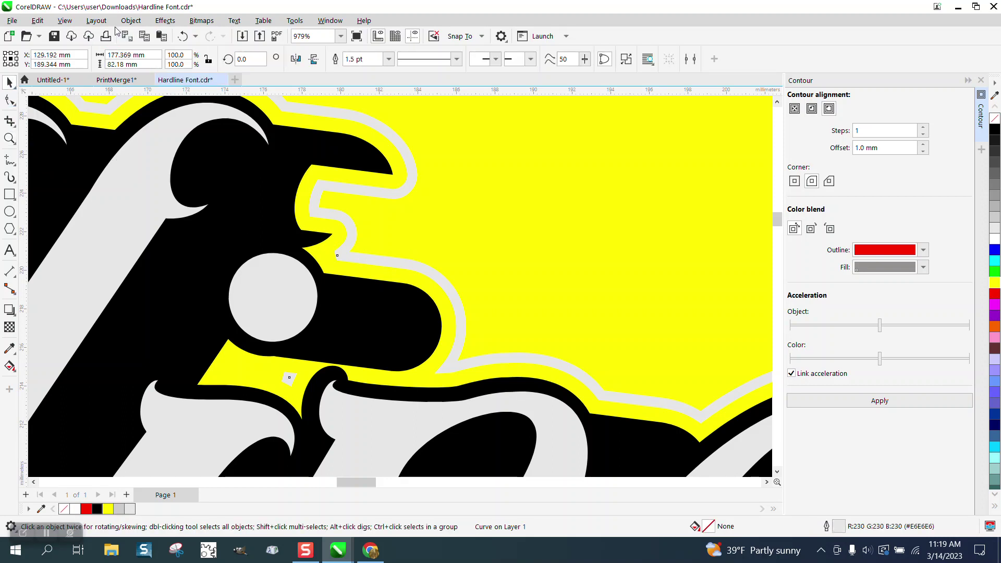
- Apply Break Curve Apart to the grey contour border, then clear the selection
{"action": "left_click", "coordinate": [131, 20]}
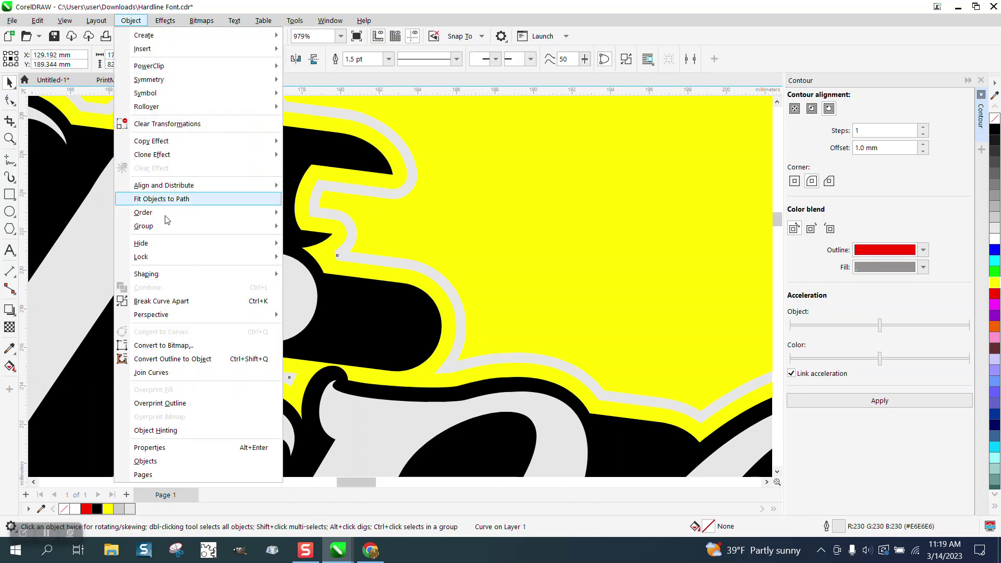
{"action": "left_click", "coordinate": [178, 303]}
{"action": "key", "text": "Escape"}
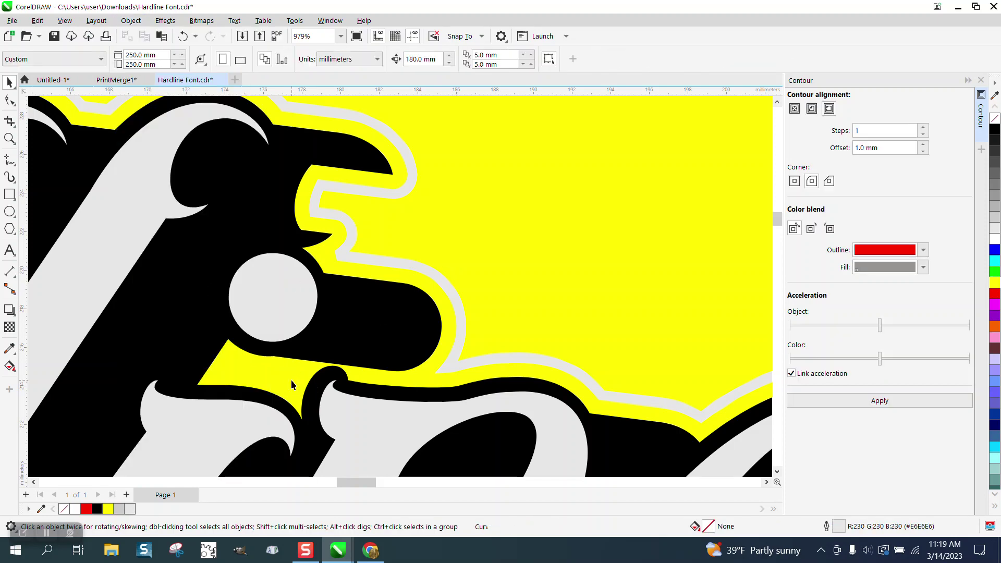
{"action": "scroll", "coordinate": [292, 360], "scroll_direction": "down", "scroll_amount": 2}
{"action": "scroll", "coordinate": [321, 301], "scroll_direction": "down", "scroll_amount": 1}
{"action": "scroll", "coordinate": [321, 305], "scroll_direction": "down", "scroll_amount": 1}
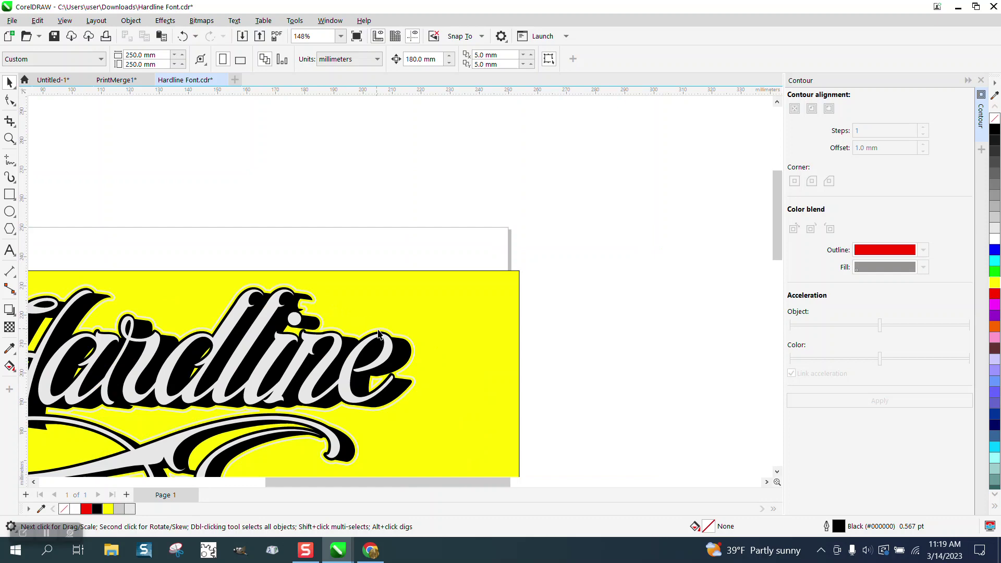
{"action": "left_click", "coordinate": [9, 138]}
{"action": "left_click_drag", "start_coordinate": [333, 352], "coordinate": [481, 441]}
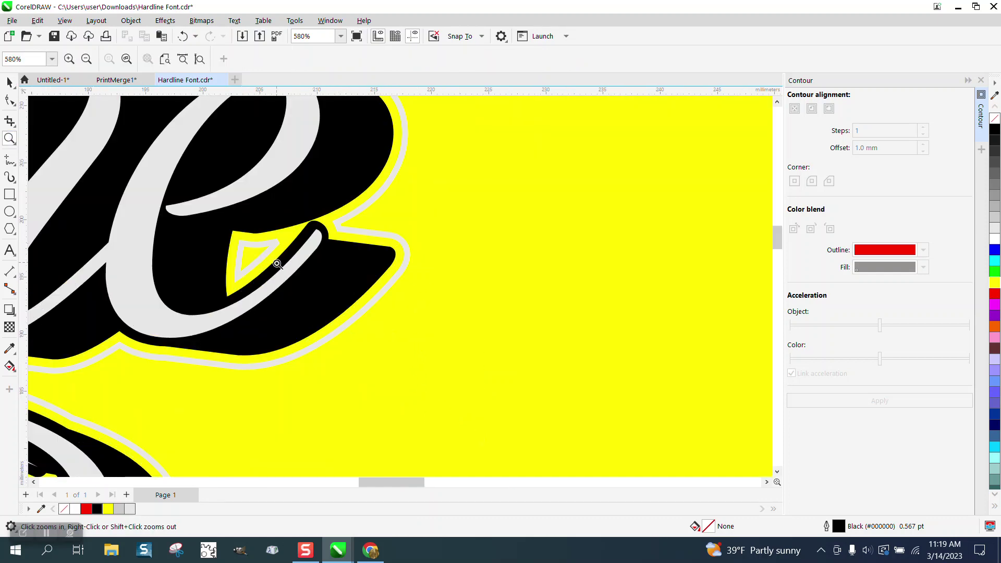
{"action": "scroll", "coordinate": [440, 340], "scroll_direction": "down", "scroll_amount": 1}
{"action": "scroll", "coordinate": [446, 341], "scroll_direction": "down", "scroll_amount": 1}
{"action": "scroll", "coordinate": [449, 341], "scroll_direction": "down", "scroll_amount": 1}
{"action": "scroll", "coordinate": [451, 343], "scroll_direction": "down", "scroll_amount": 1}
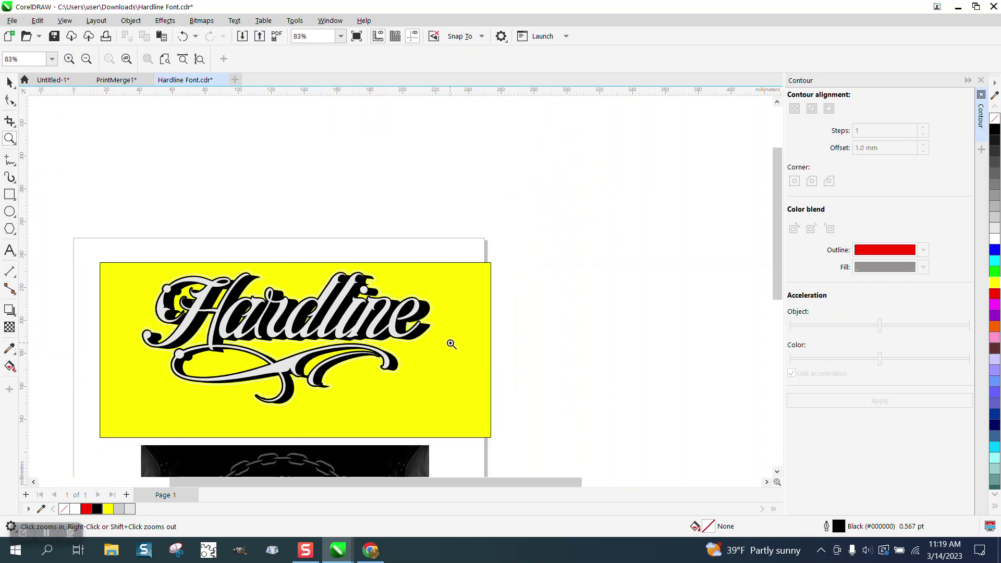
{"action": "left_click_drag", "start_coordinate": [256, 265], "coordinate": [321, 317]}
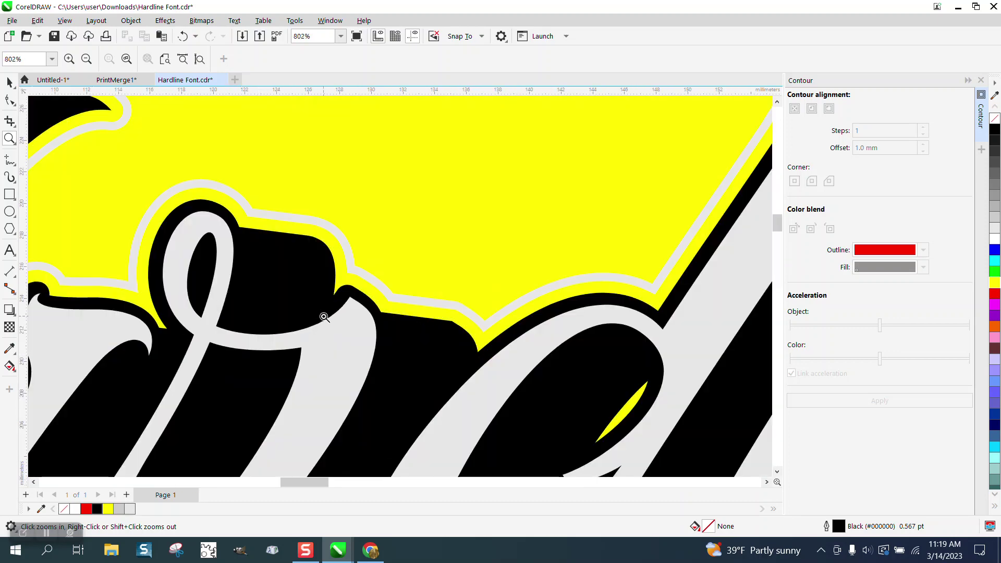